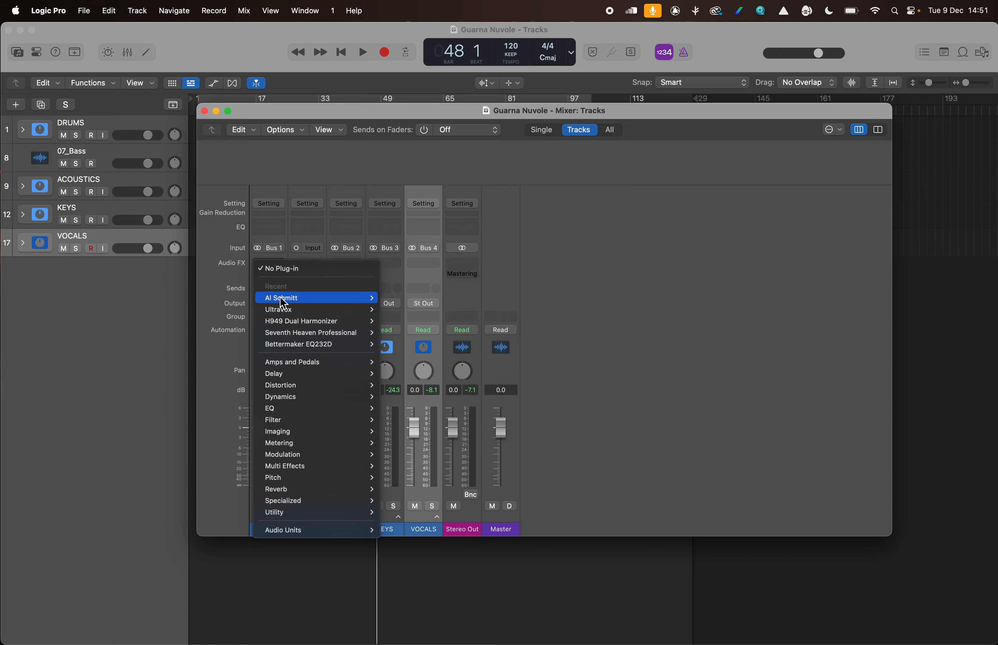
# Step: Add a send to Bus 20 on the DRUMS channel
pyautogui.click(266, 230)
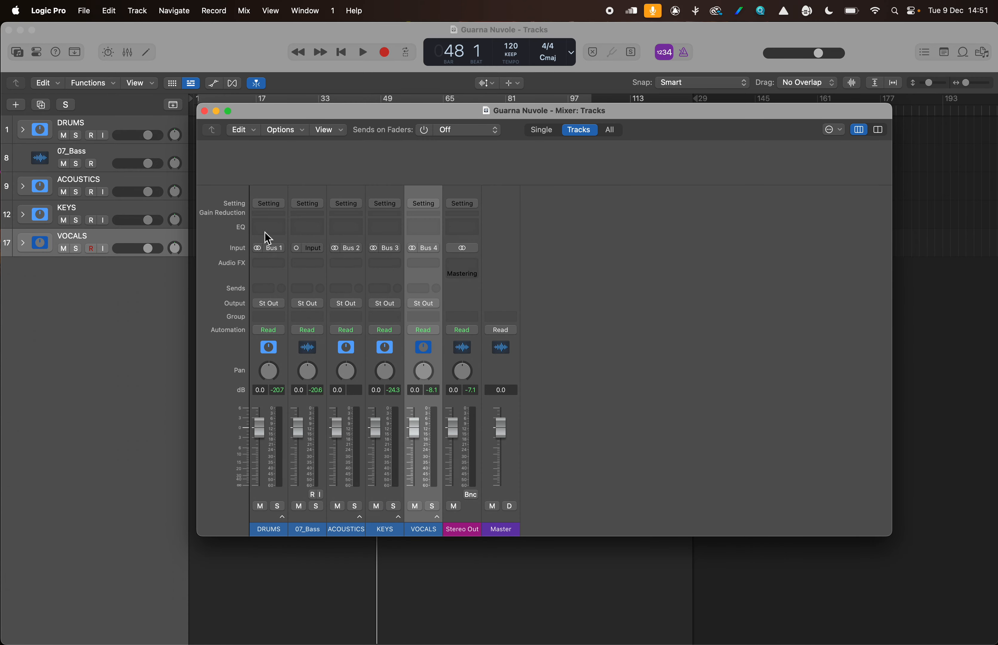
pyautogui.click(269, 289)
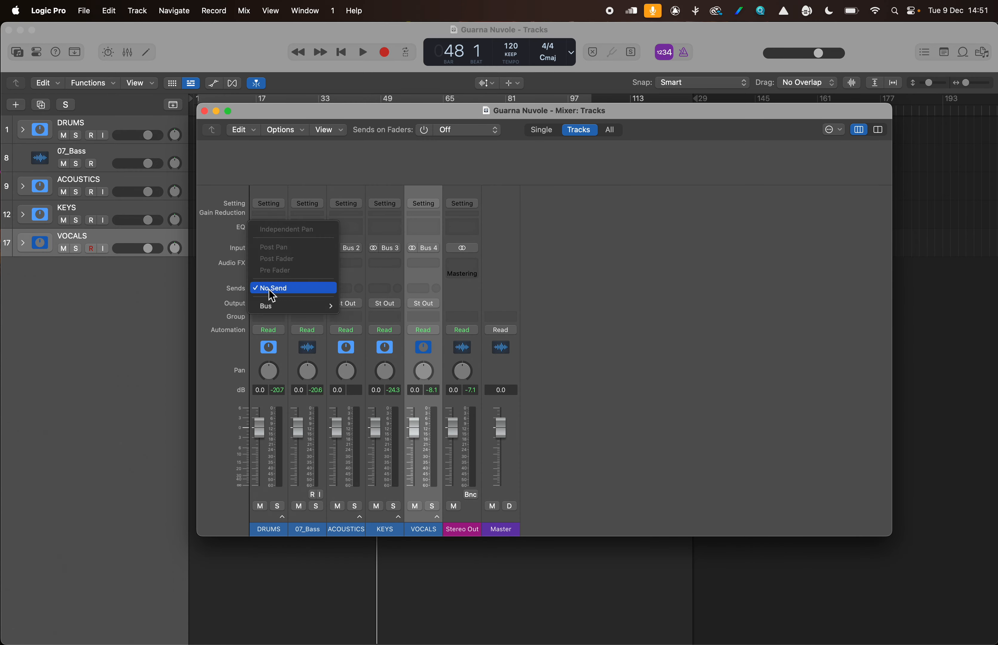
pyautogui.moveTo(273, 308)
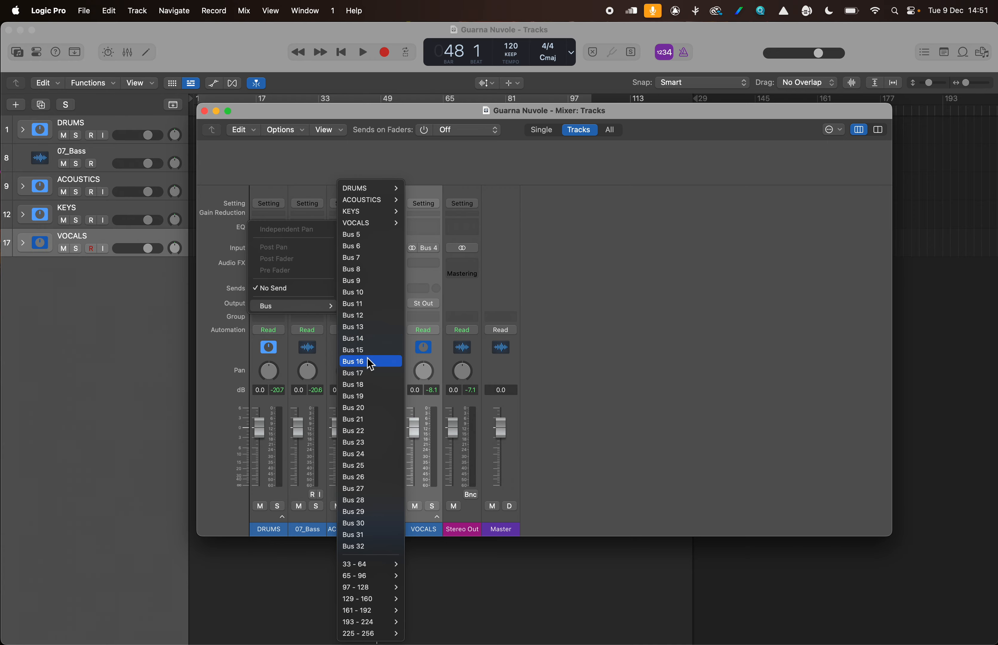
pyautogui.click(364, 405)
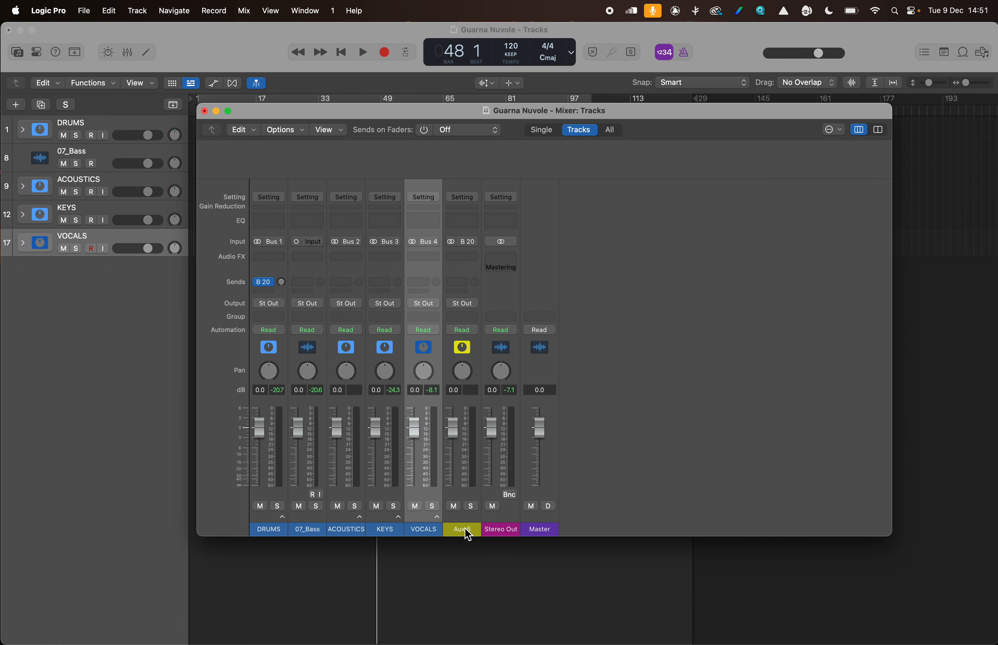
# Step: Rename the new aux channel fed by Bus 20 as REVERB
pyautogui.doubleClick(463, 528)
pyautogui.write('REVERB')
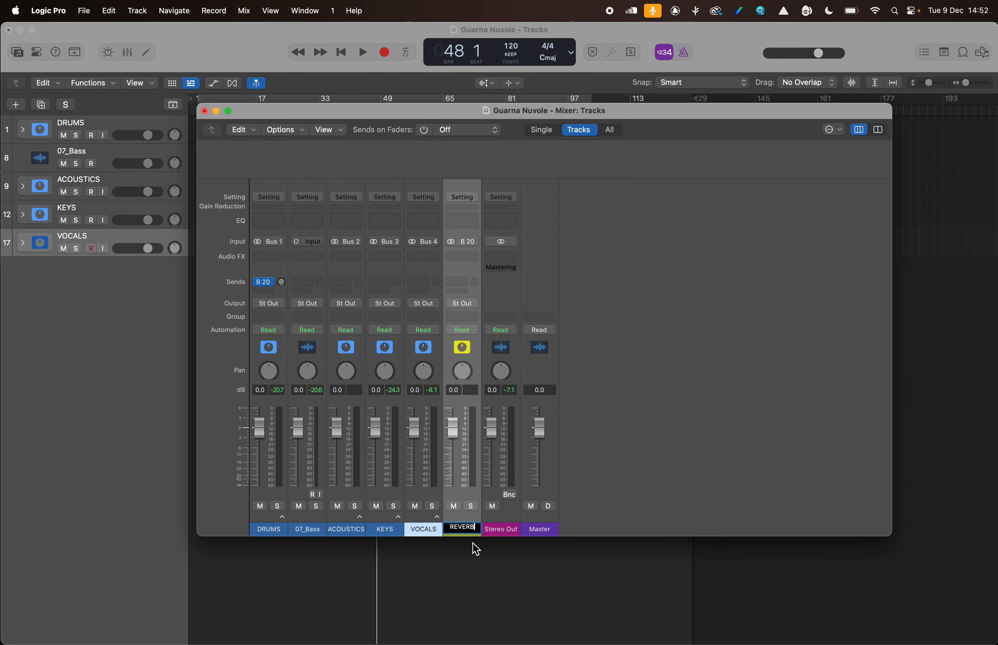
pyautogui.press('Return')
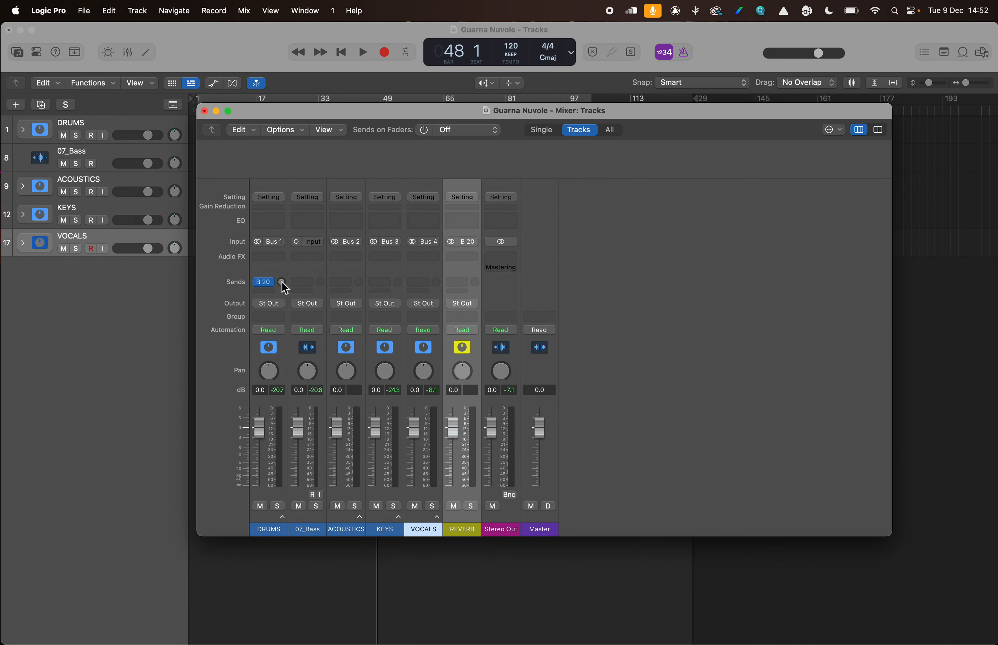
# Step: Add sends to the REVERB bus (Bus 20) on the ACOUSTICS, KEYS and VOCALS channels
pyautogui.moveTo(282, 282); pyautogui.dragTo(281, 281)
pyautogui.click(351, 288)
pyautogui.moveTo(399, 297)
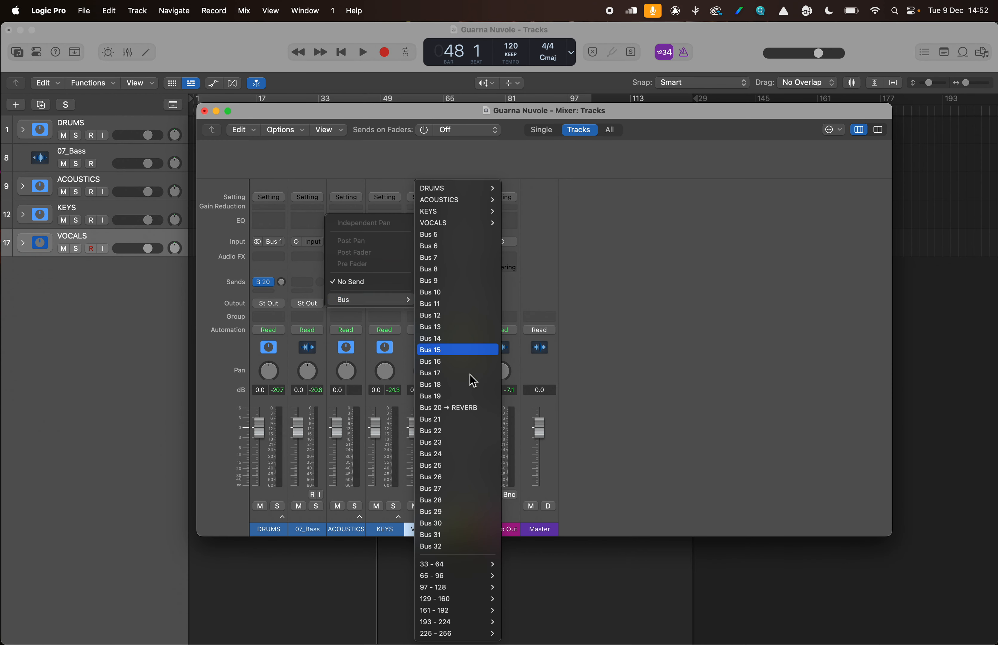
pyautogui.click(466, 415)
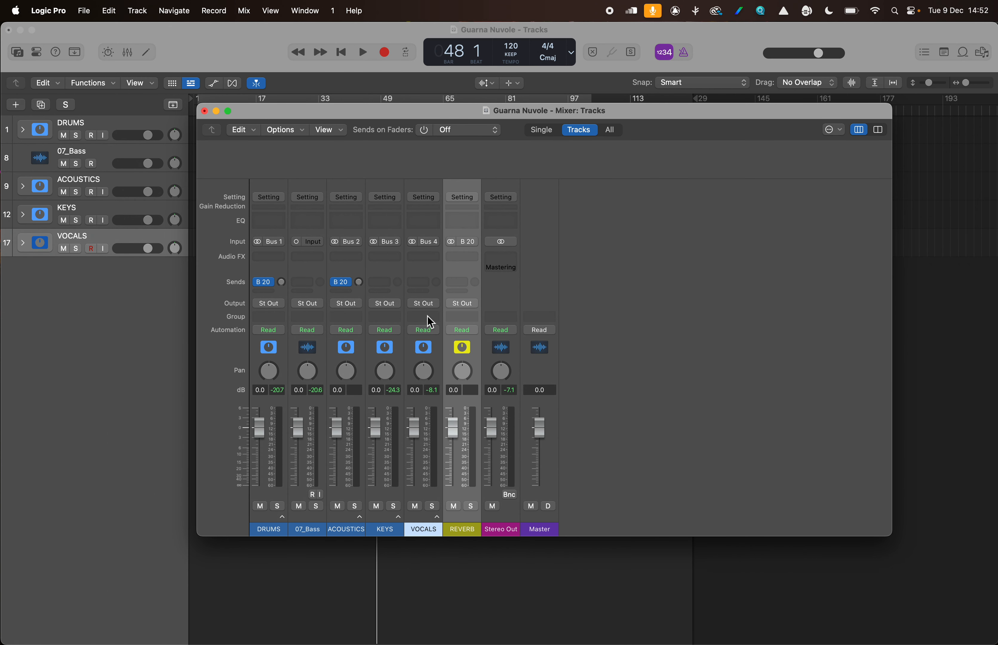
pyautogui.click(384, 282)
pyautogui.moveTo(390, 300)
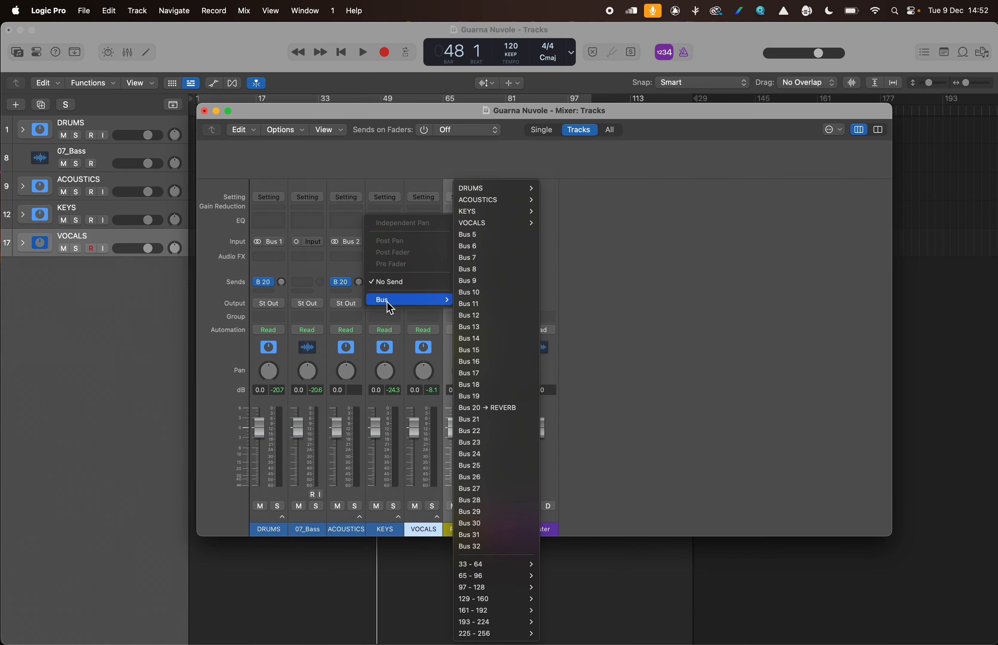
pyautogui.click(504, 408)
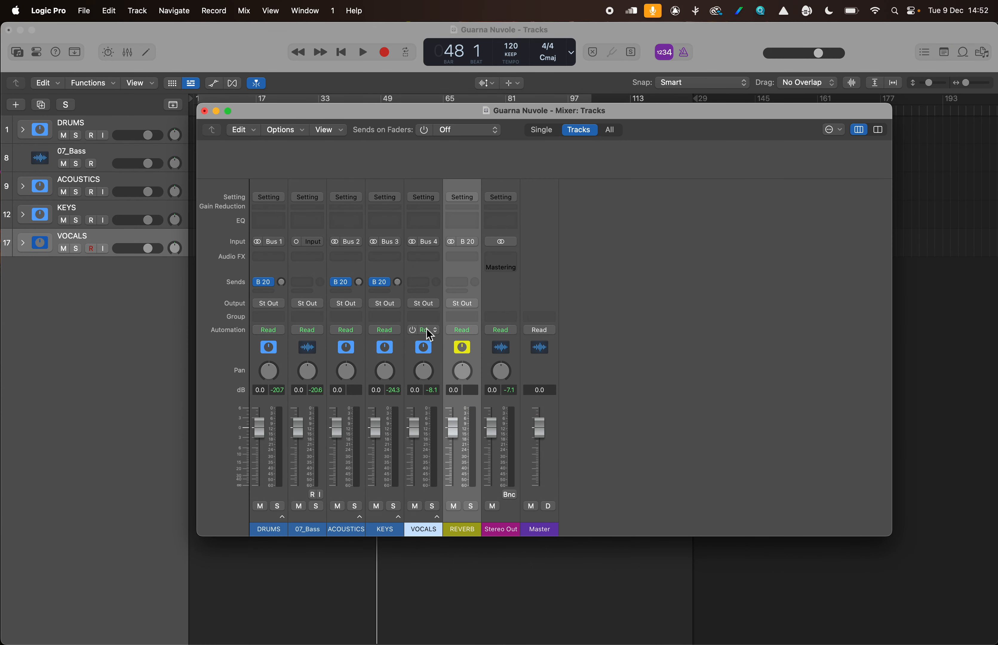
pyautogui.click(424, 282)
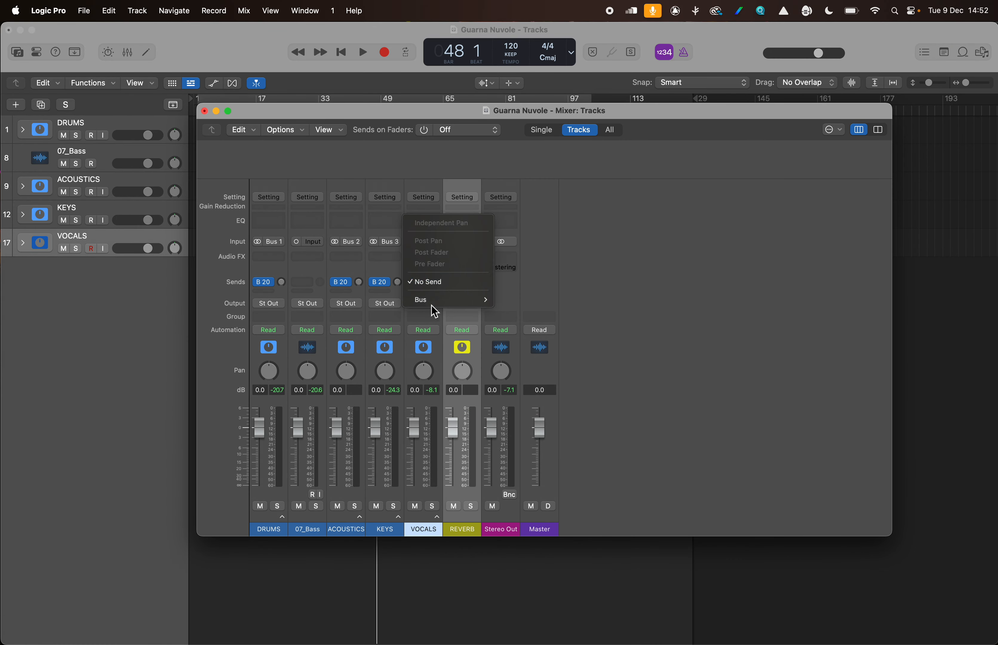
pyautogui.moveTo(432, 304)
pyautogui.click(547, 408)
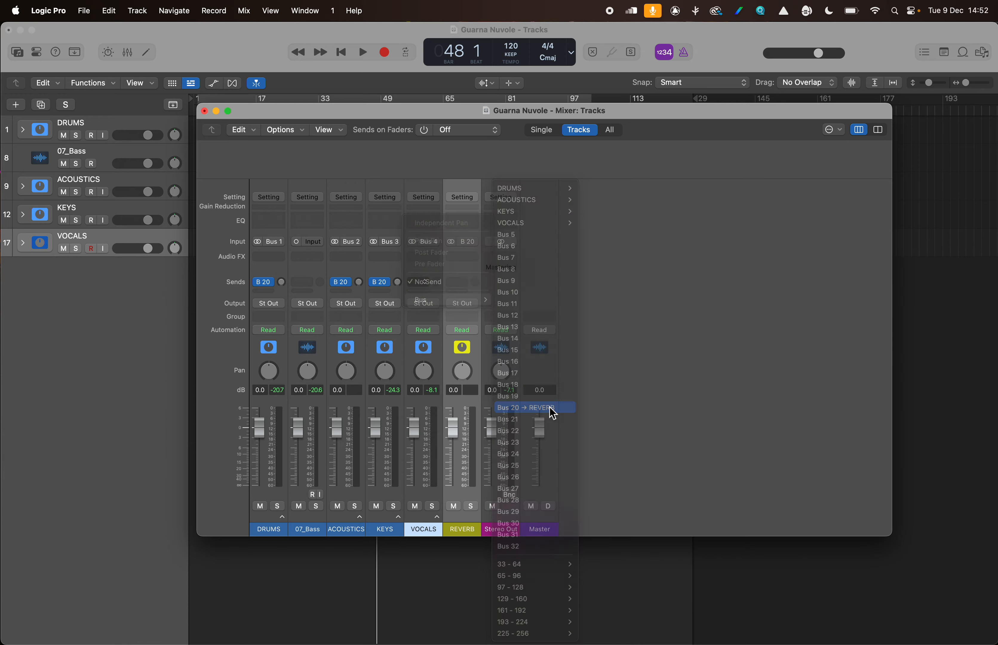
# Step: Insert a stereo Space Designer reverb on the REVERB channel and reposition the plug-in window
pyautogui.moveTo(420, 115); pyautogui.dragTo(401, 106)
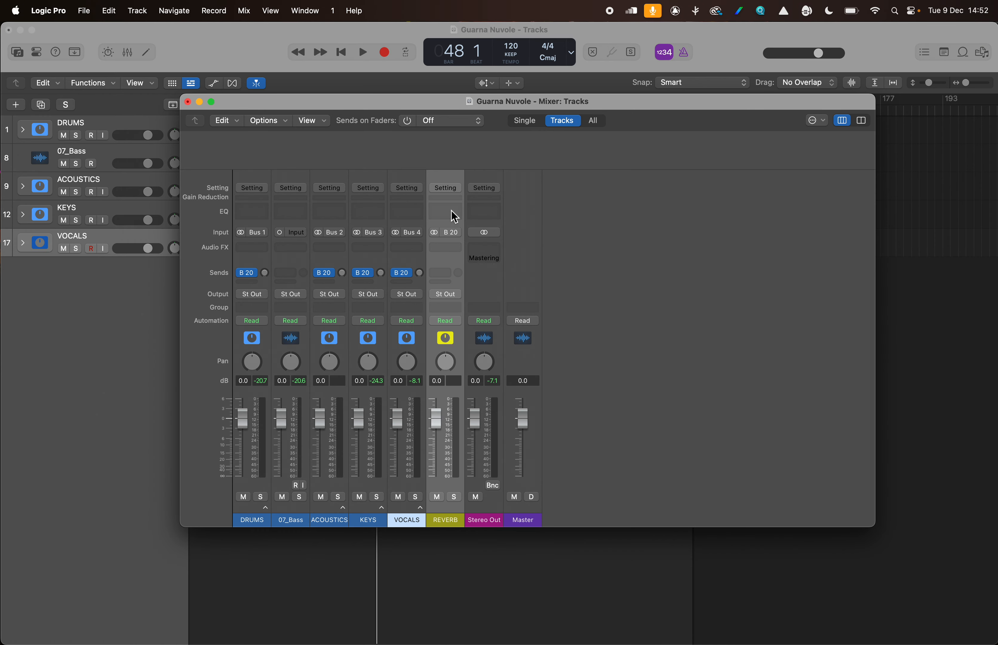
pyautogui.click(456, 252)
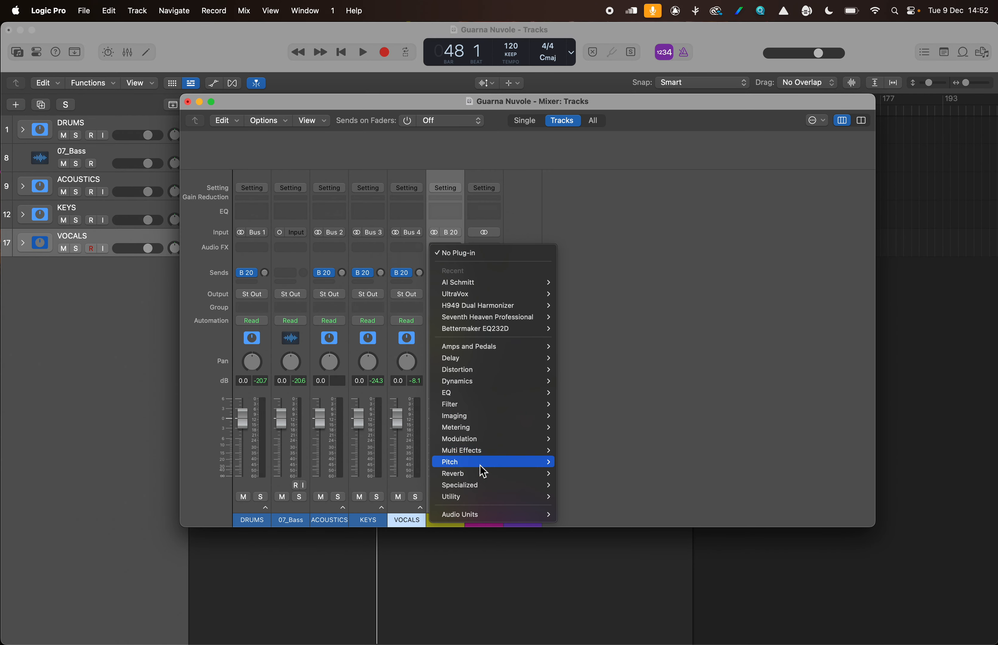
pyautogui.moveTo(484, 477)
pyautogui.moveTo(615, 509)
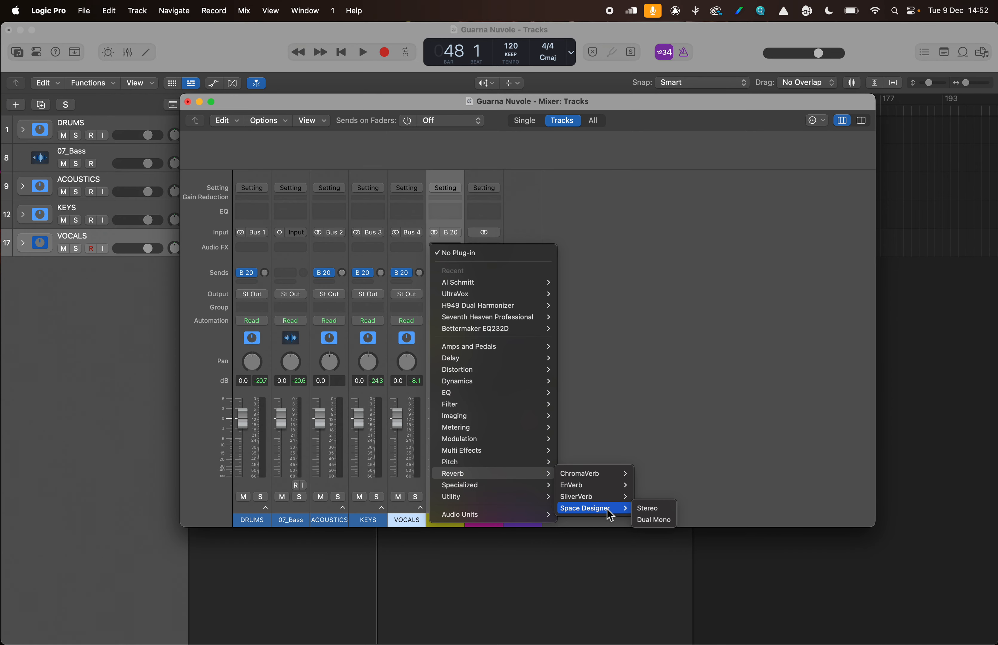
pyautogui.click(663, 509)
pyautogui.moveTo(540, 180); pyautogui.dragTo(442, 119)
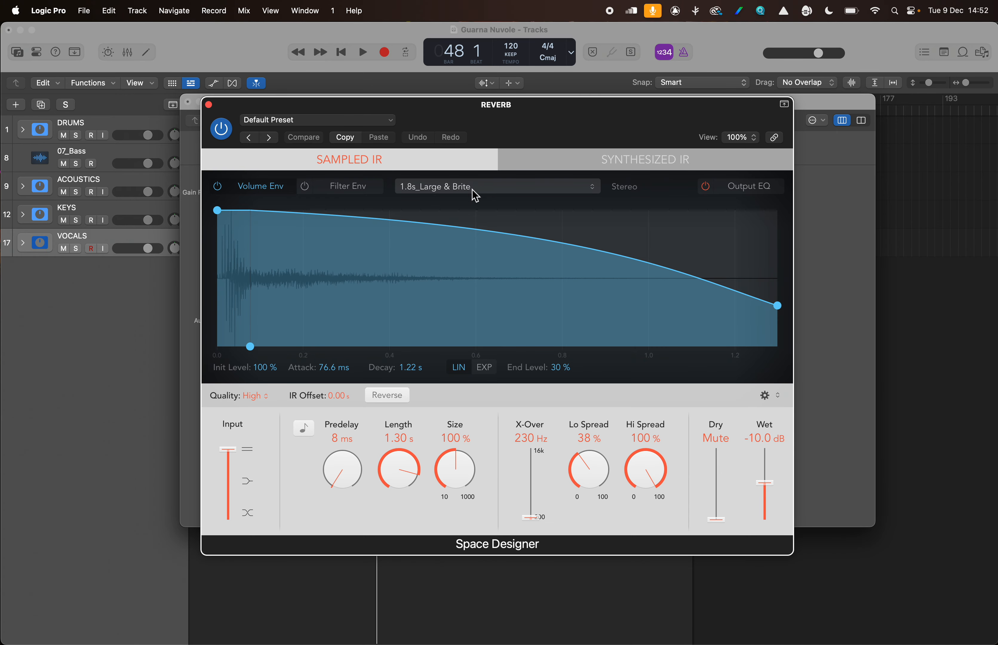
# Step: Open the Load IR file chooser for Space Designer's sampled impulse response
pyautogui.click(504, 191)
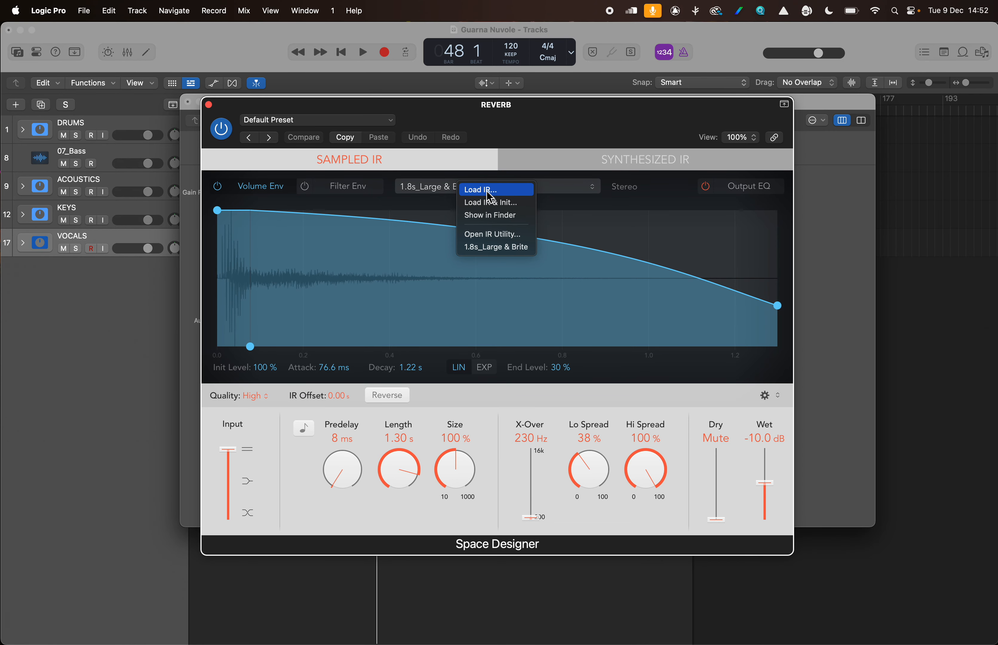
pyautogui.click(453, 190)
pyautogui.click(456, 191)
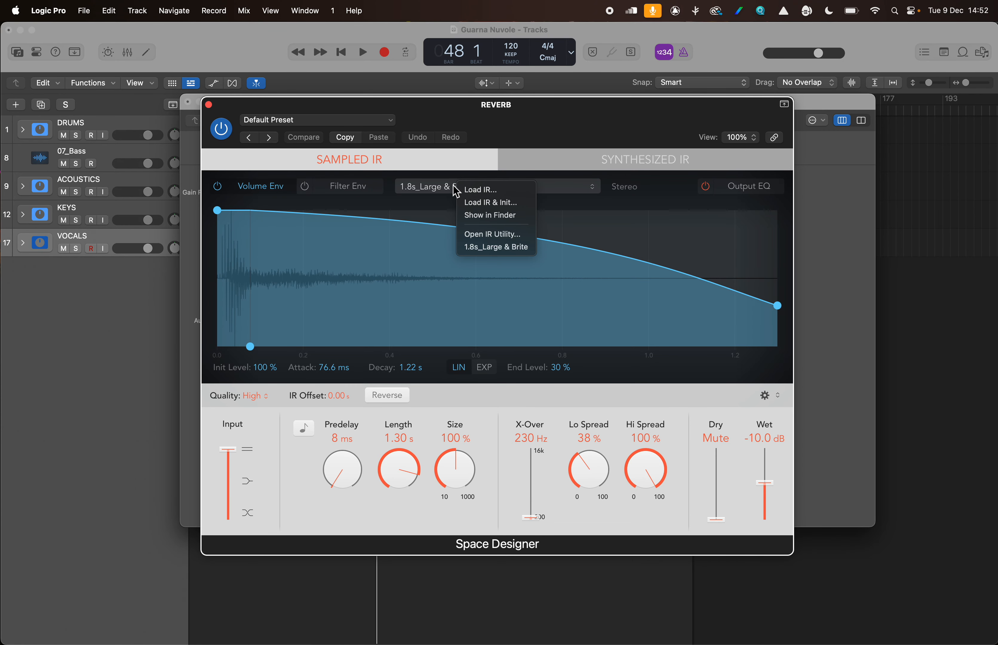
pyautogui.click(495, 191)
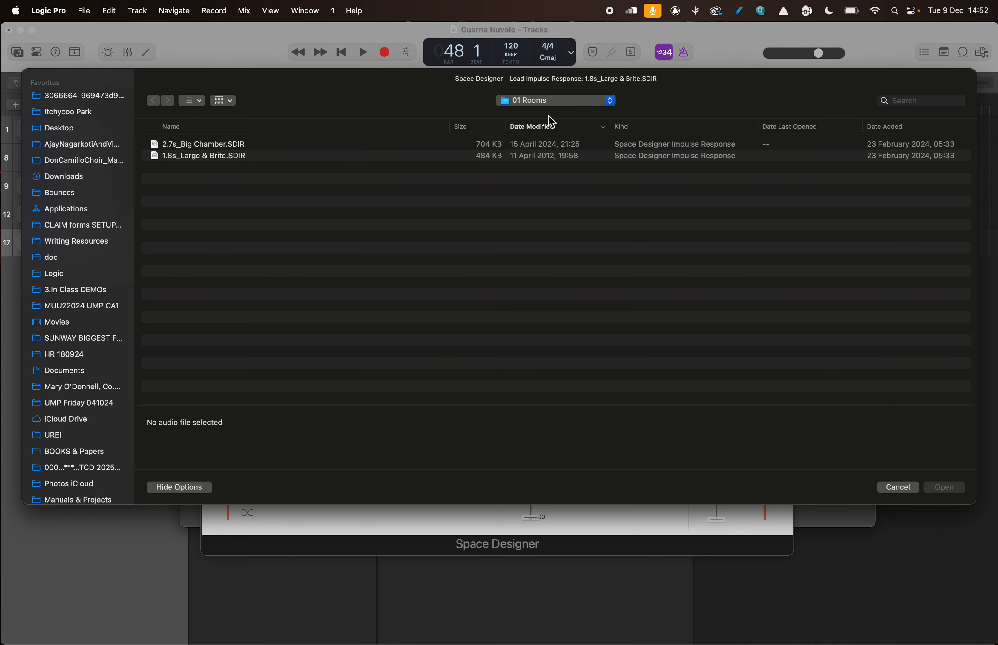
# Step: Browse through LECTURES 2025–26 and 000.MODULES ONLY 2025–26 070925 to the 100.MUU22024 UNIVERSAL MUSIC PRODUCTION folder
pyautogui.click(560, 100)
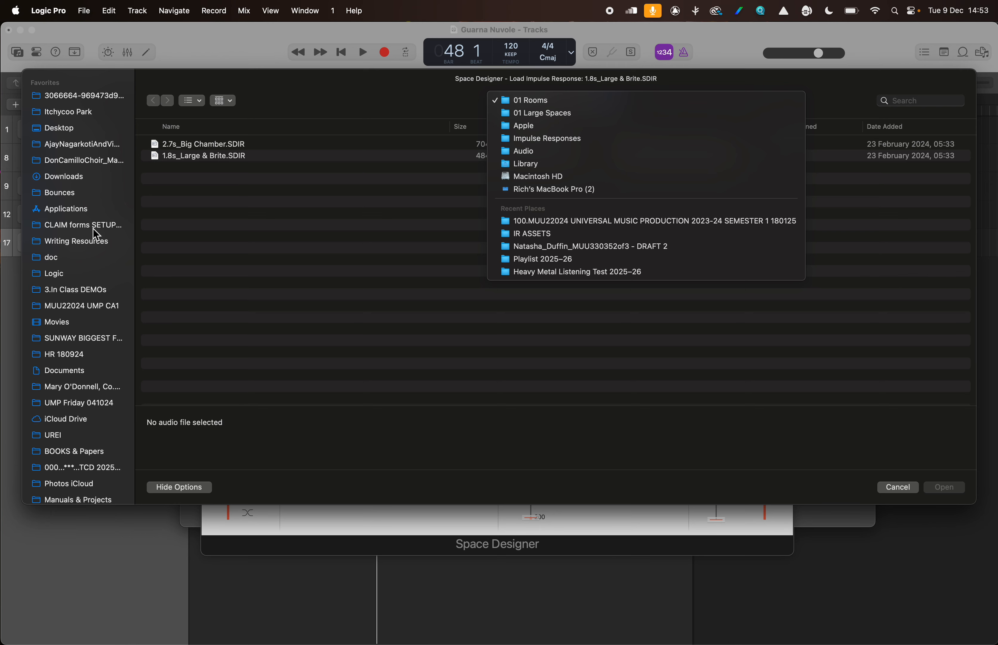
pyautogui.click(421, 247)
pyautogui.scroll(-5, 65, 290)
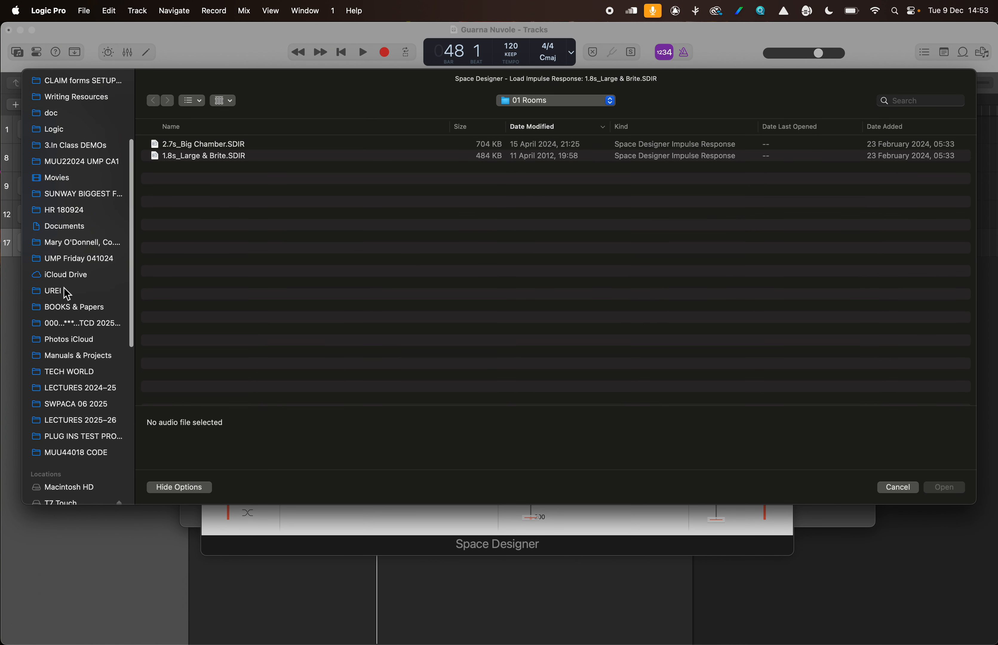
pyautogui.scroll(-1, 66, 294)
pyautogui.click(83, 358)
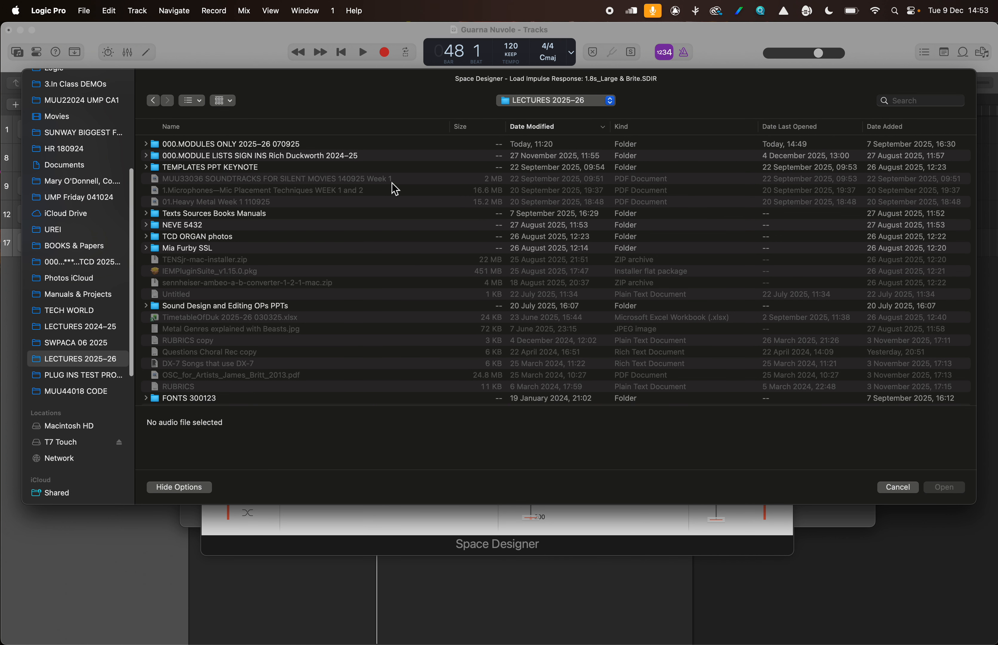
pyautogui.doubleClick(259, 143)
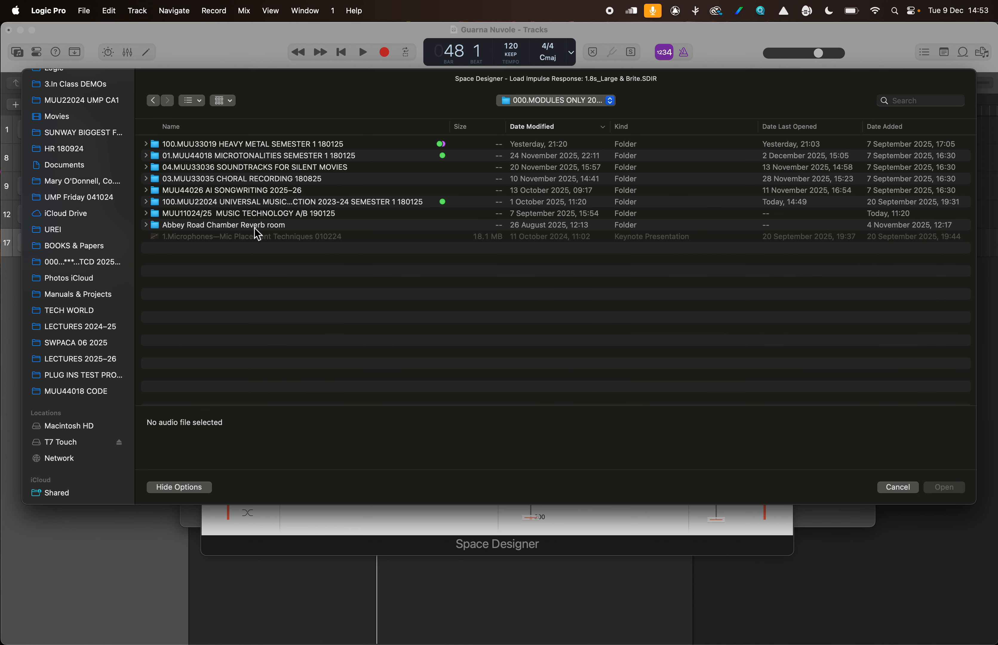
pyautogui.doubleClick(262, 202)
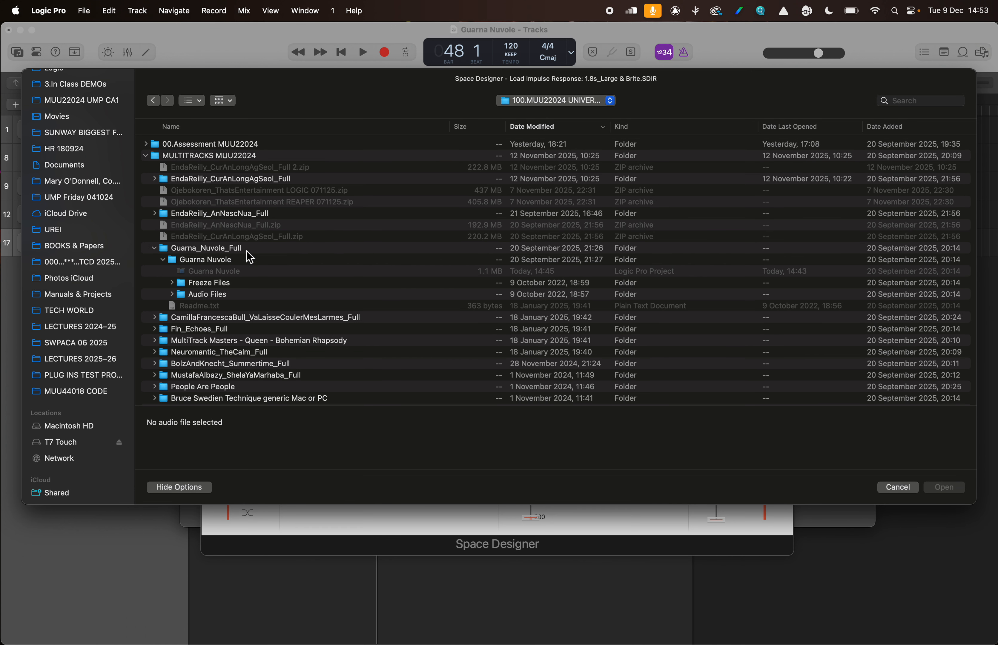
# Step: Find and open the Impulse Responses for MUU22024 folder within the module folder
pyautogui.scroll(-5, 247, 260)
pyautogui.scroll(-5, 248, 265)
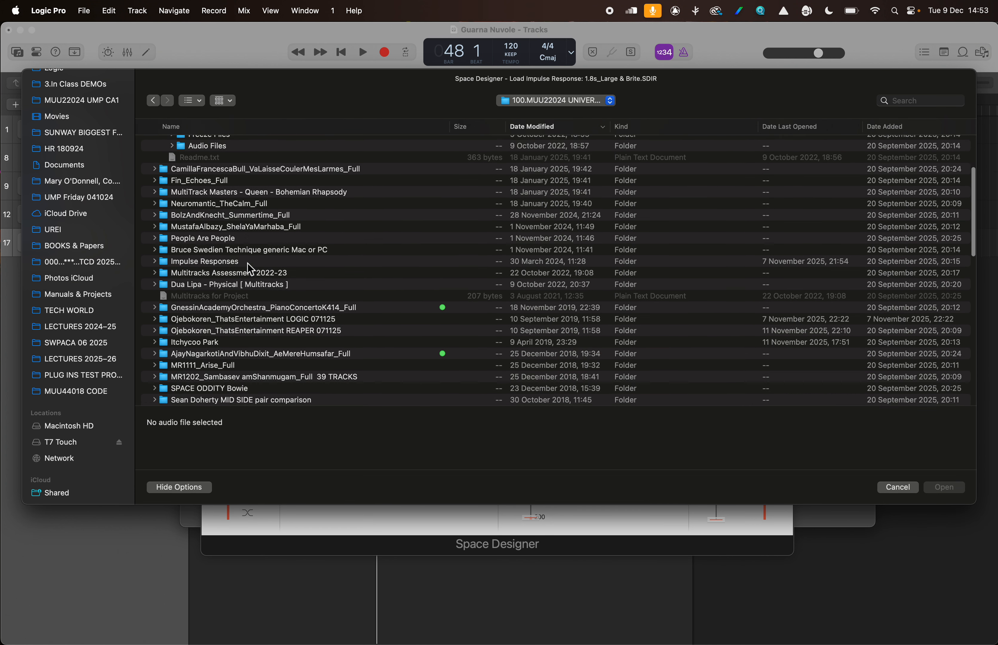
pyautogui.scroll(5, 250, 269)
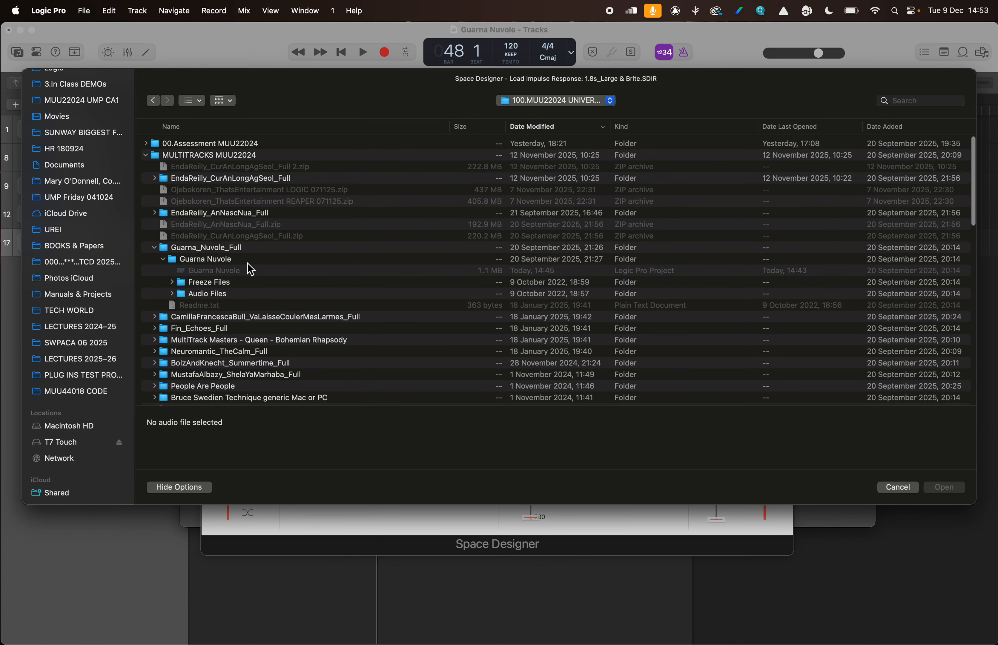
pyautogui.scroll(-10, 250, 269)
pyautogui.scroll(-15, 251, 269)
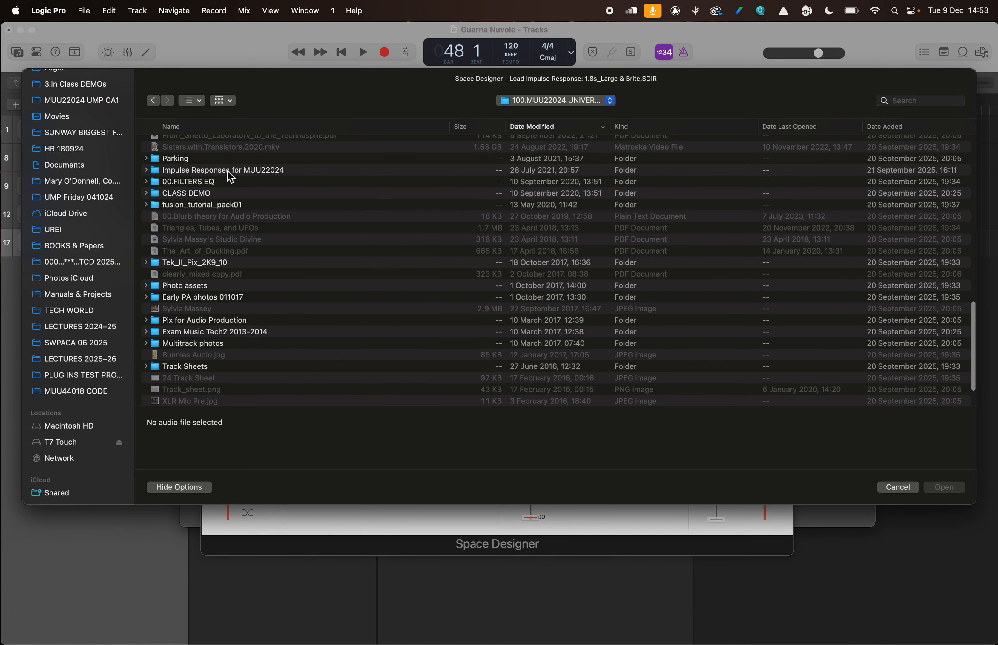
pyautogui.click(229, 172)
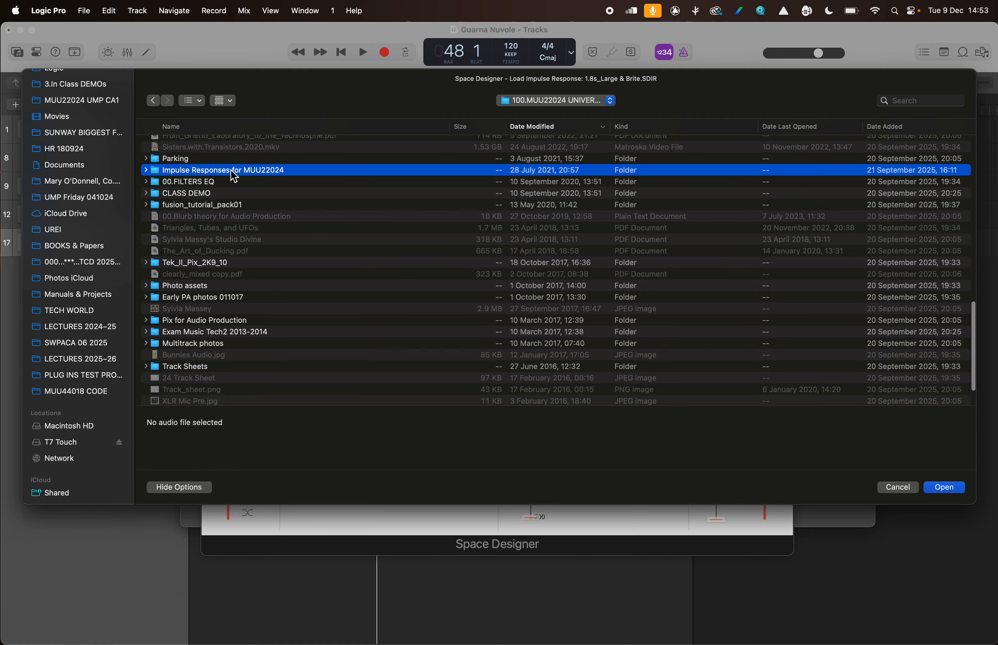
pyautogui.doubleClick(234, 176)
# Step: Audition 1 Halls 08 Large & Deep L.wav from the Samplicity BRICASTI M7 folder and load it as the impulse response
pyautogui.scroll(-5, 239, 293)
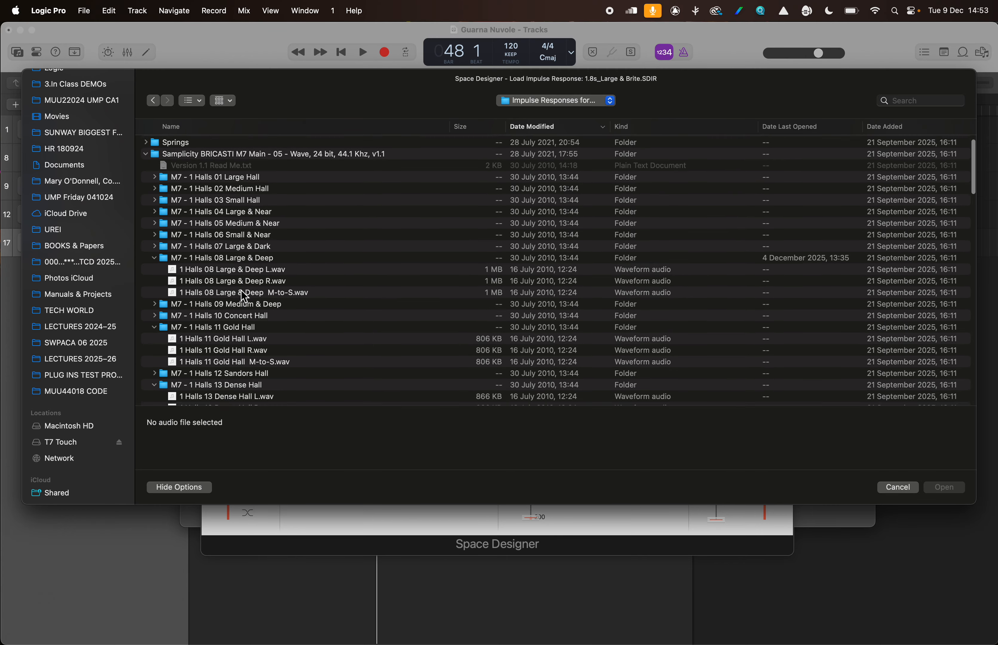
pyautogui.click(241, 224)
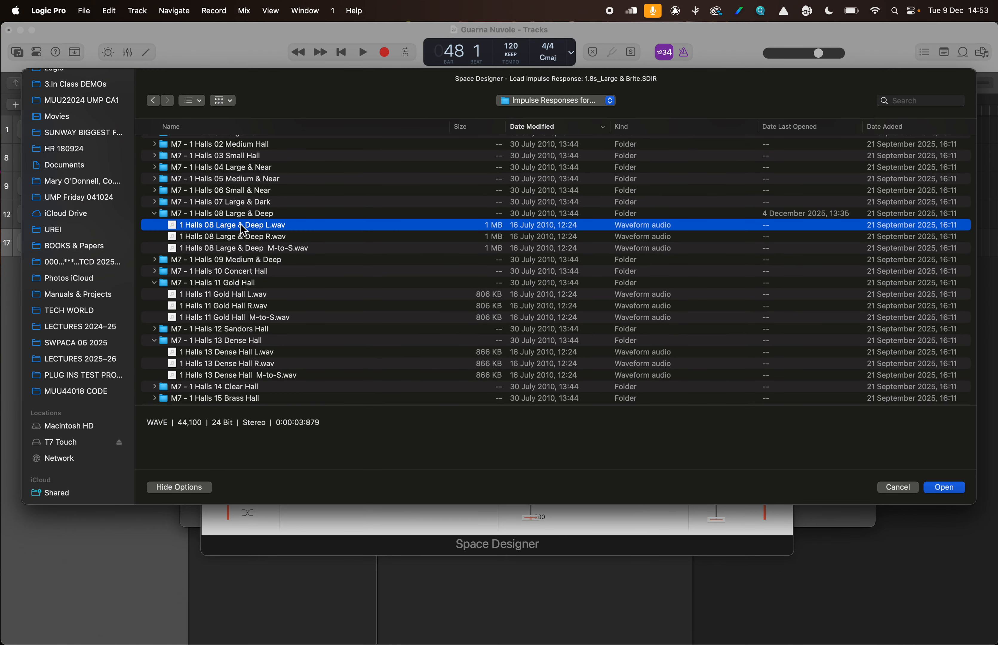
pyautogui.press('space')
pyautogui.press('space')
pyautogui.press('space')
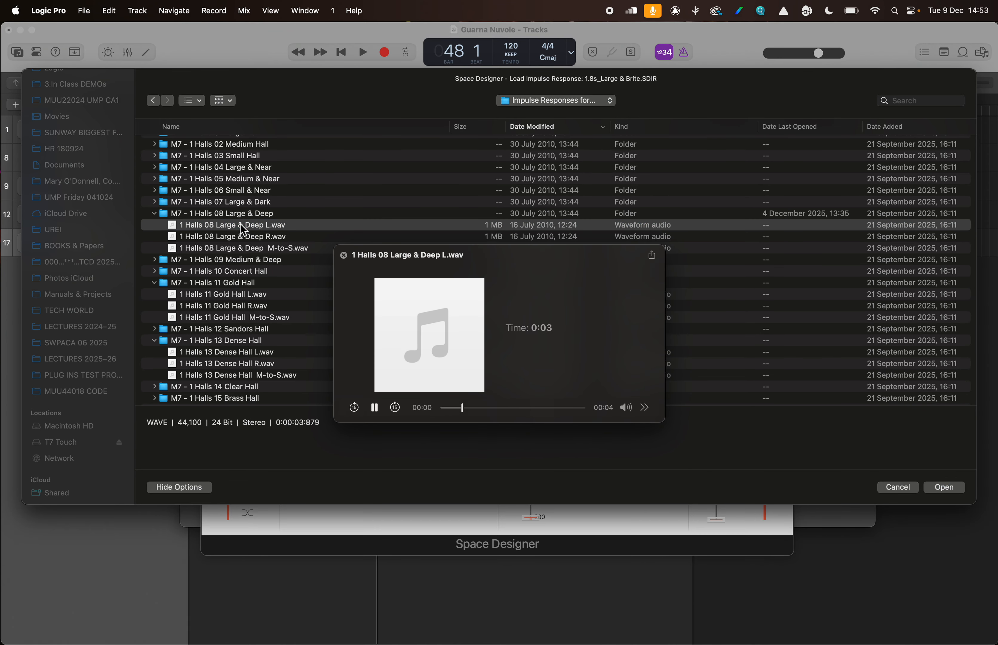
pyautogui.press('space')
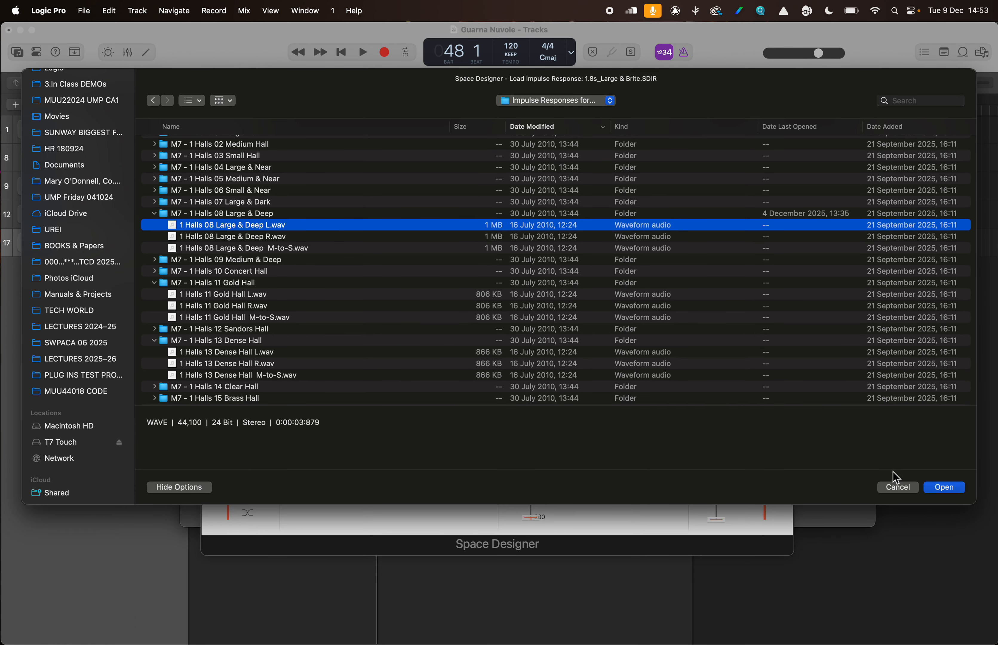
pyautogui.click(944, 488)
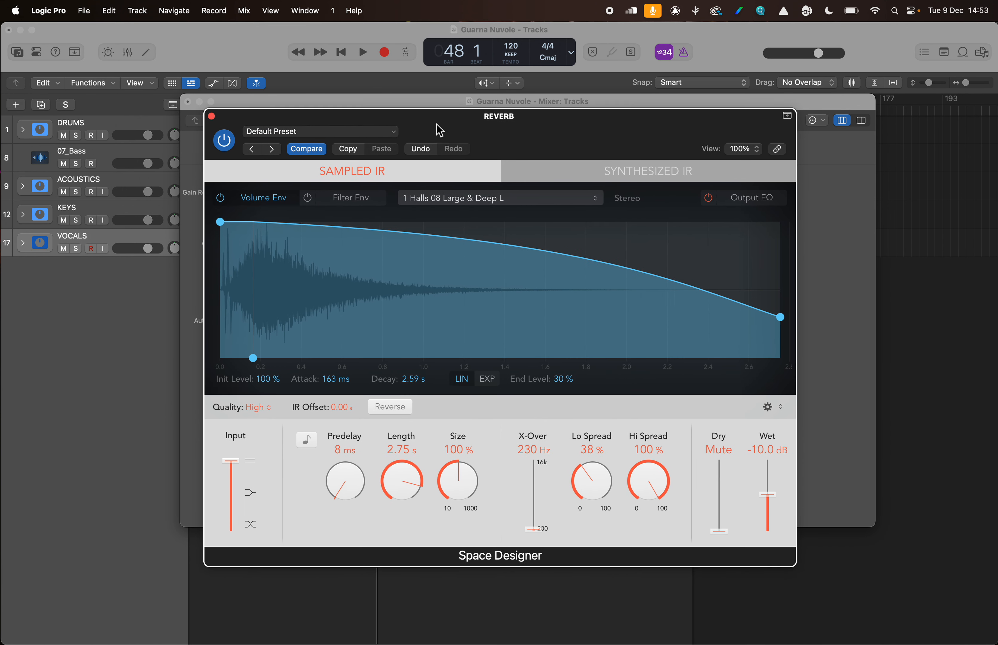
# Step: Rearrange the Space Designer and Mixer windows so the plug-in and the channel sends are both accessible
pyautogui.moveTo(439, 111); pyautogui.dragTo(683, 38)
pyautogui.moveTo(368, 102); pyautogui.dragTo(256, 171)
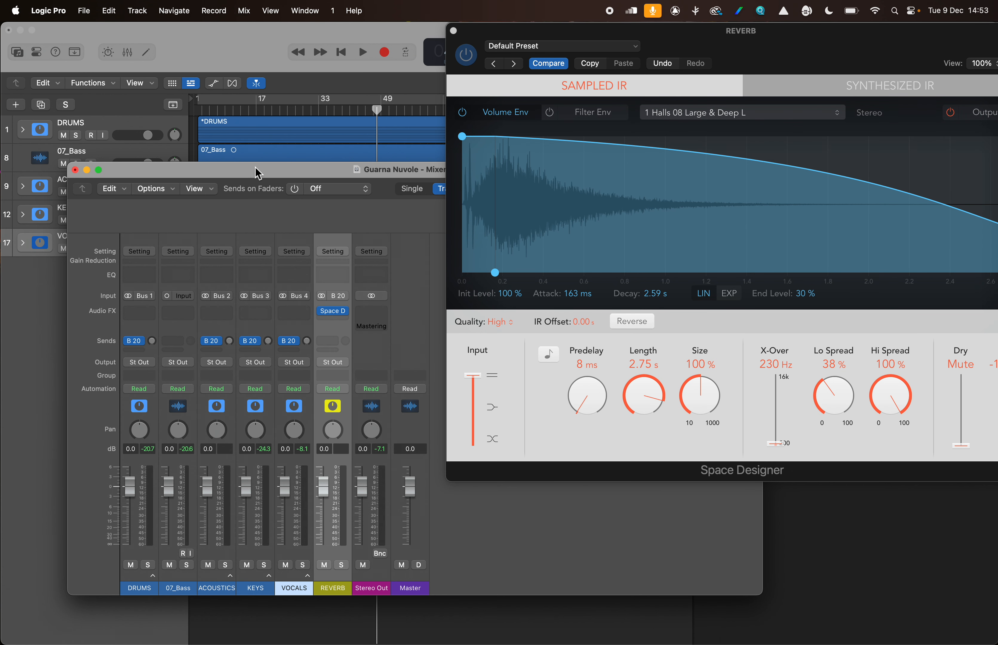
pyautogui.moveTo(761, 39); pyautogui.dragTo(640, 54)
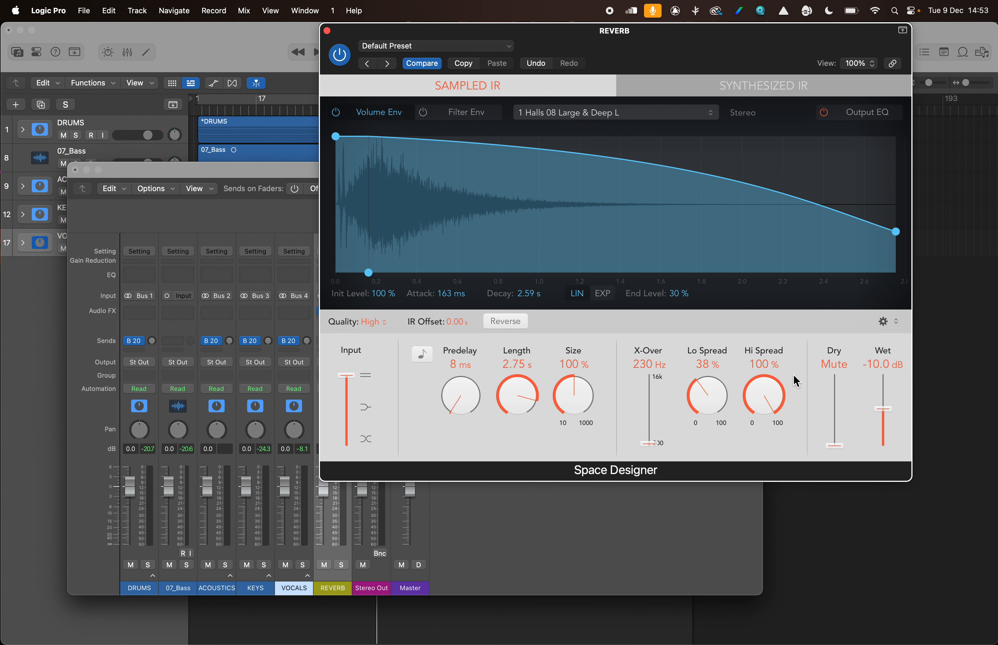
# Step: Play the project and raise the Bus 20 sends on the VOCALS, DRUMS and KEYS channels to feed the reverb
pyautogui.moveTo(832, 446)
pyautogui.mouseDown()
pyautogui.moveTo(833, 424)
pyautogui.moveTo(838, 465)
pyautogui.mouseUp()
pyautogui.moveTo(600, 41); pyautogui.dragTo(637, 41)
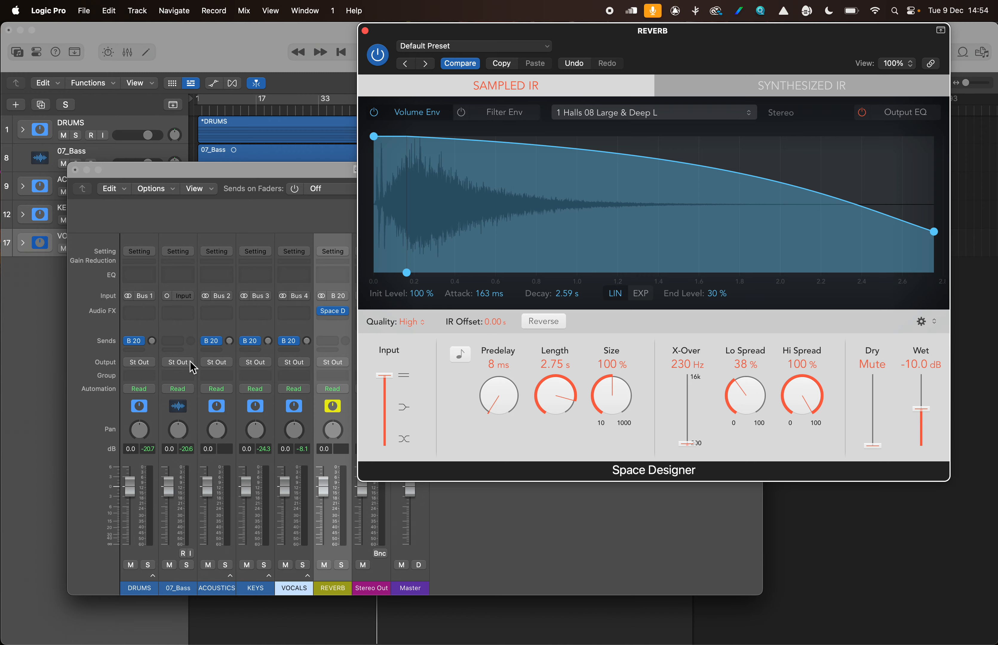
pyautogui.press('space')
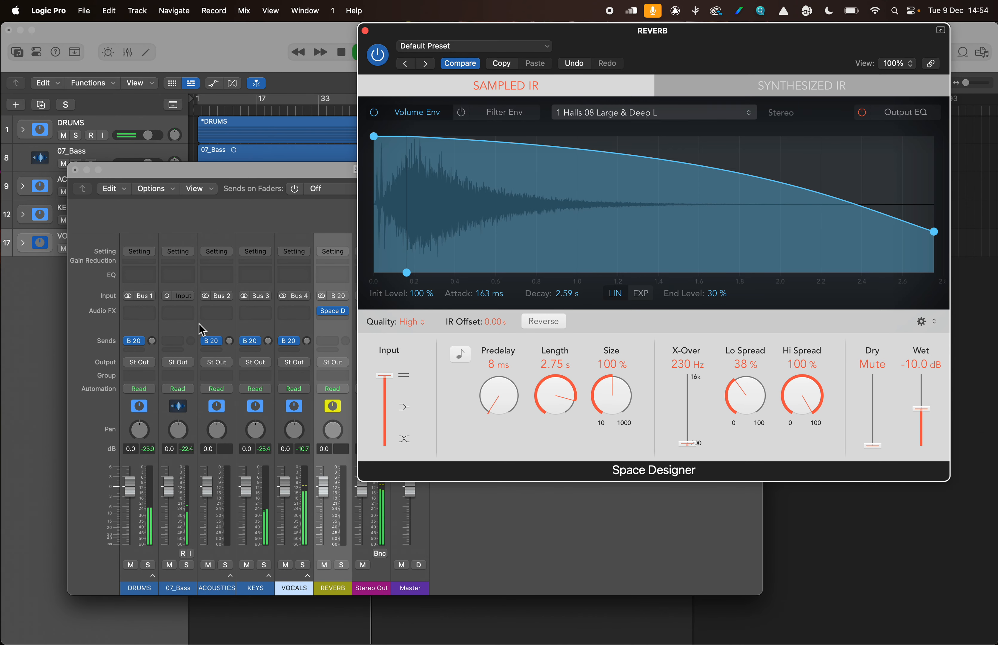
pyautogui.moveTo(307, 345)
pyautogui.mouseDown()
pyautogui.moveTo(307, 326)
pyautogui.moveTo(306, 337)
pyautogui.mouseUp()
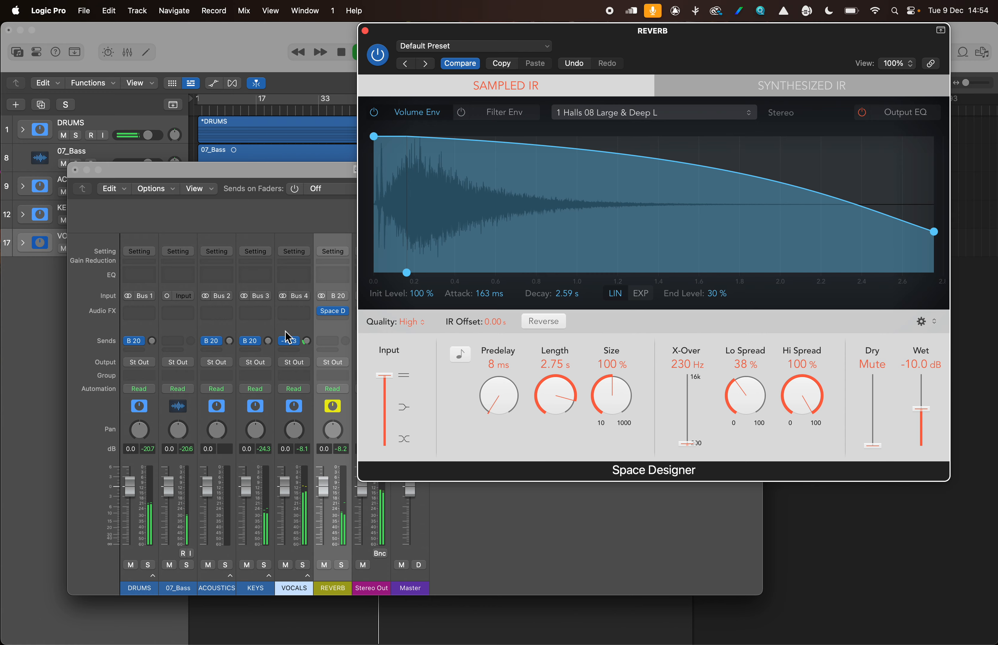
pyautogui.moveTo(151, 340); pyautogui.dragTo(152, 330)
pyautogui.moveTo(152, 340); pyautogui.dragTo(151, 348)
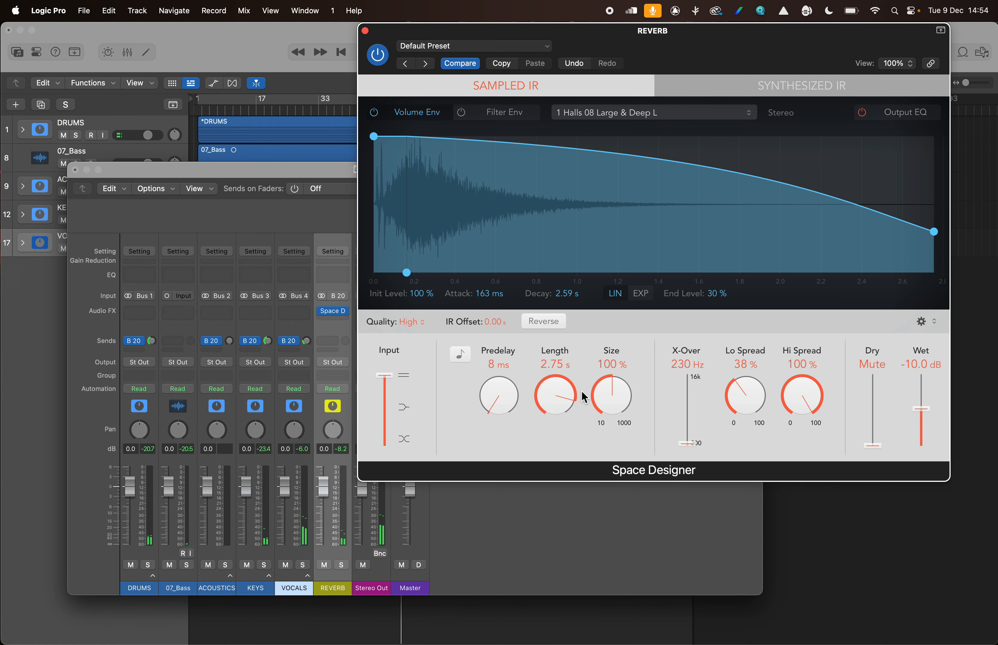
pyautogui.moveTo(700, 70); pyautogui.dragTo(683, 105)
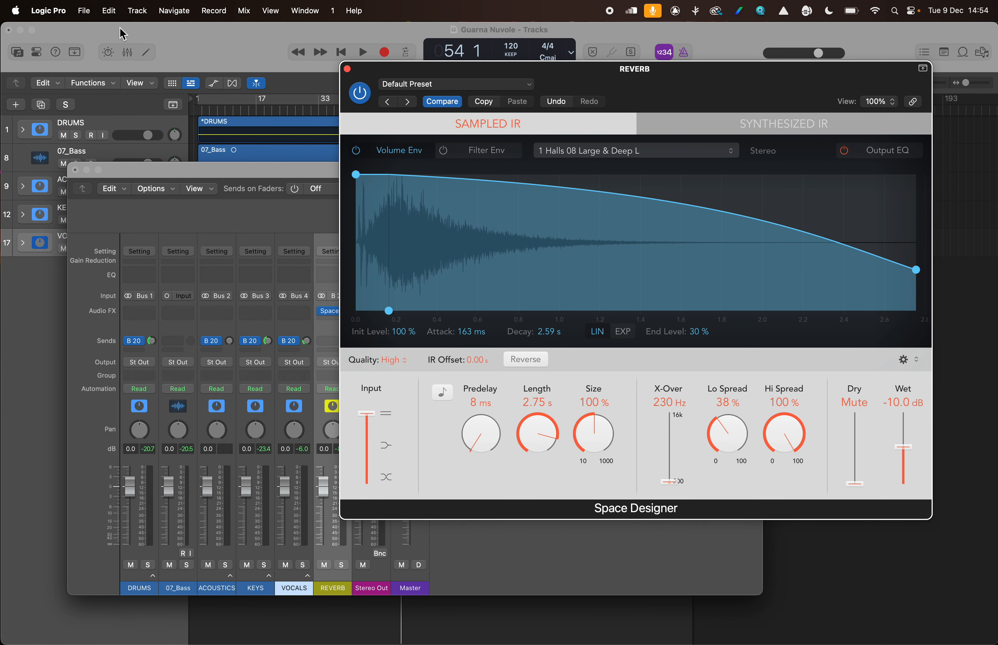
# Step: Start saving a project copy that includes Space Designer impulse responses but excludes Apple Sound Library Content
pyautogui.click(84, 11)
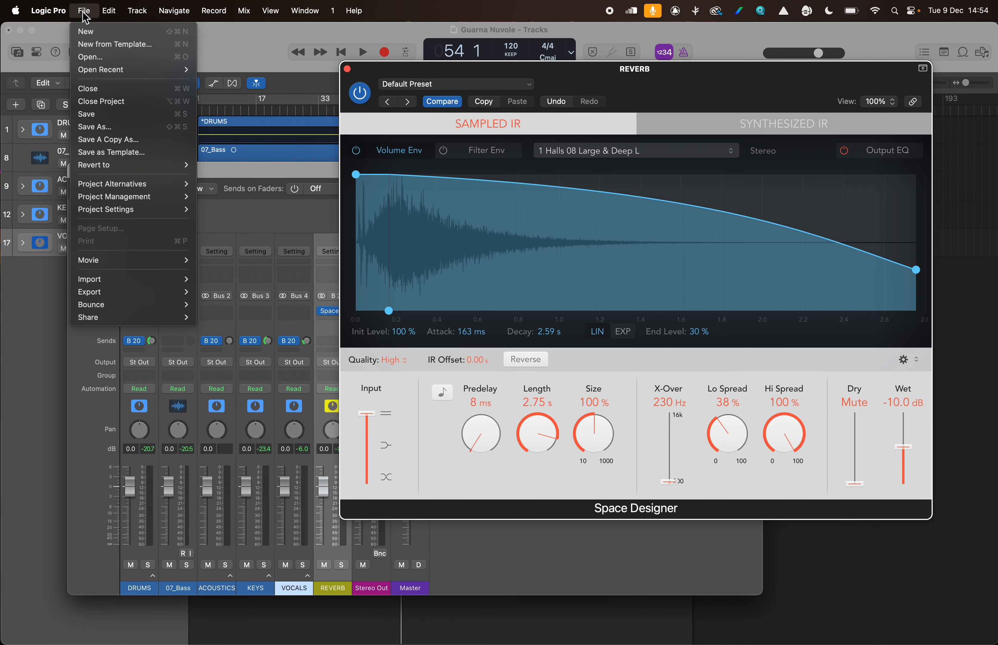
pyautogui.click(98, 130)
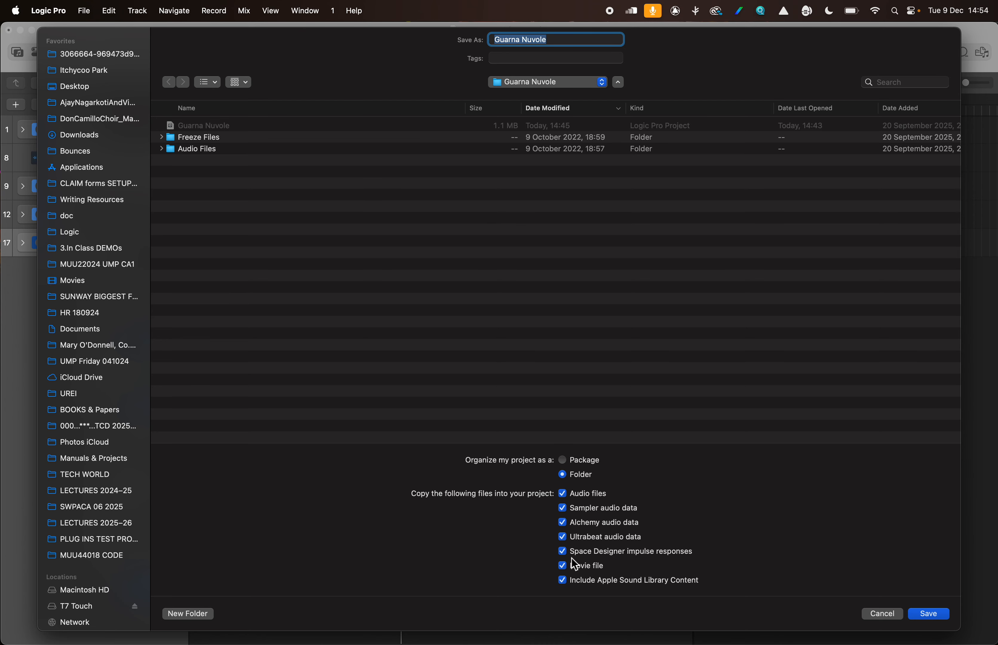
pyautogui.click(563, 551)
pyautogui.click(563, 553)
pyautogui.click(563, 552)
# Step: Name the project copy Guarna Nuvole 091225 and save it in the Guarna Nuvole folder
pyautogui.press('Right')
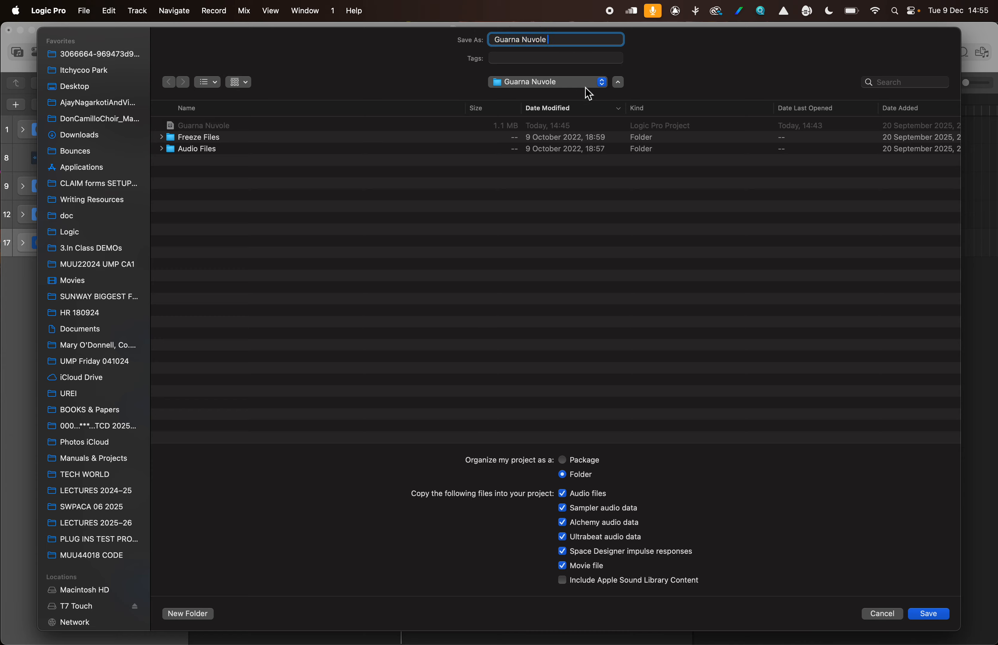
pyautogui.write('09')
pyautogui.write('25')
pyautogui.click(929, 614)
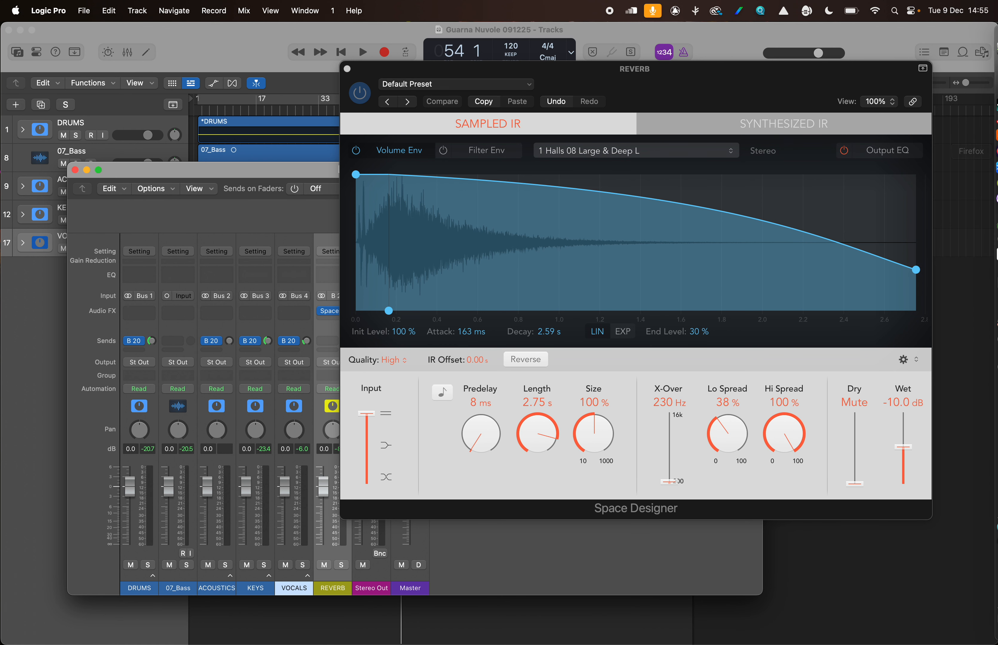
# Step: Switch to Finder and look through the MUU22024 module folder for the multitracks folder holding the saved project
pyautogui.moveTo(994, 86)
pyautogui.click(983, 42)
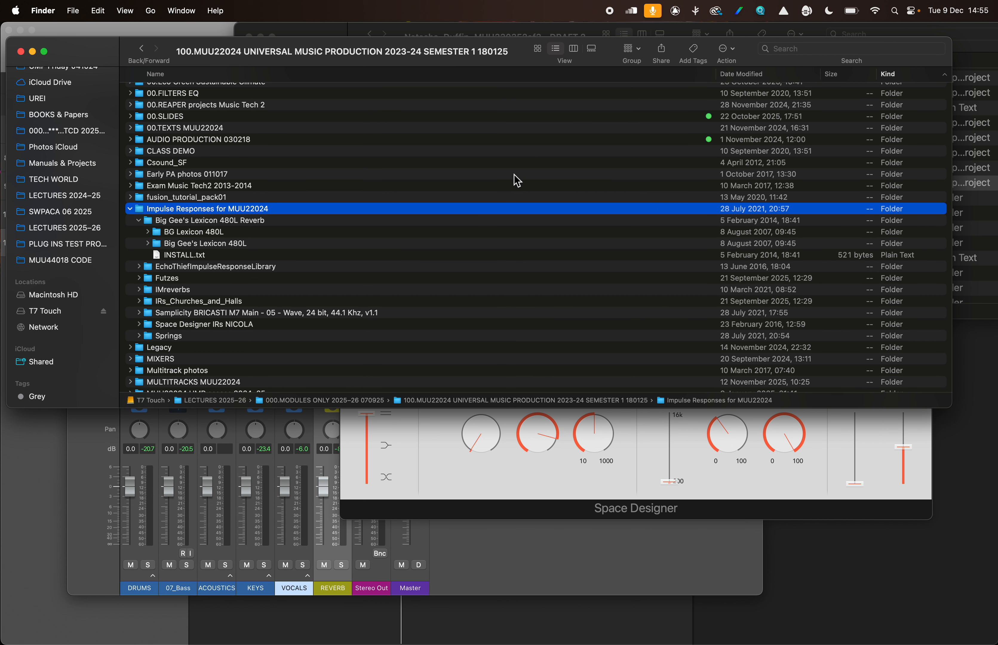
pyautogui.scroll(2, 194, 185)
pyautogui.scroll(-3, 194, 190)
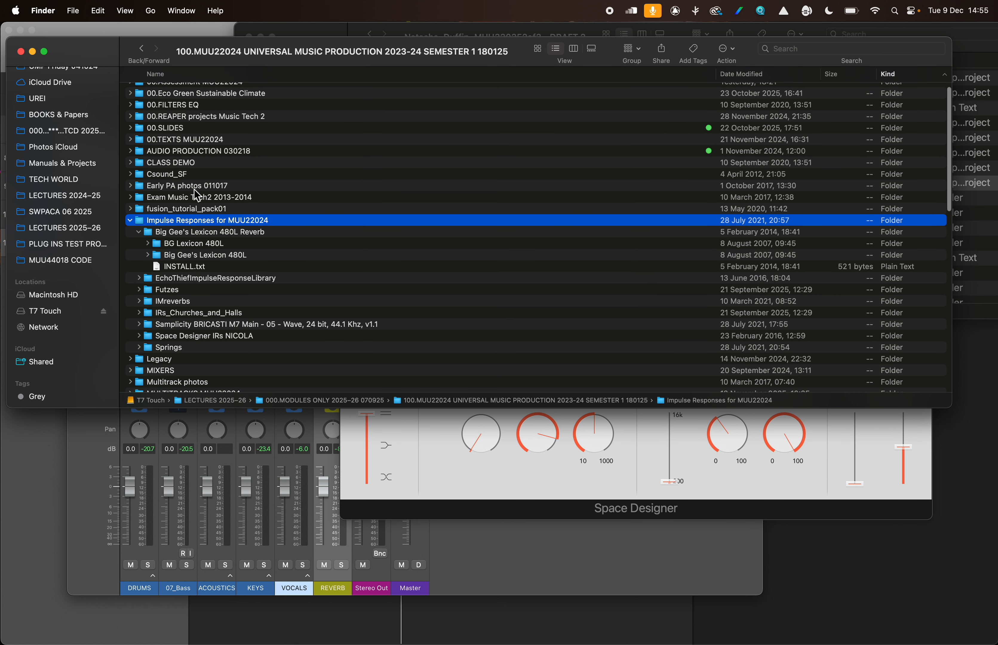
pyautogui.hotkey('ctrl', 'Up')
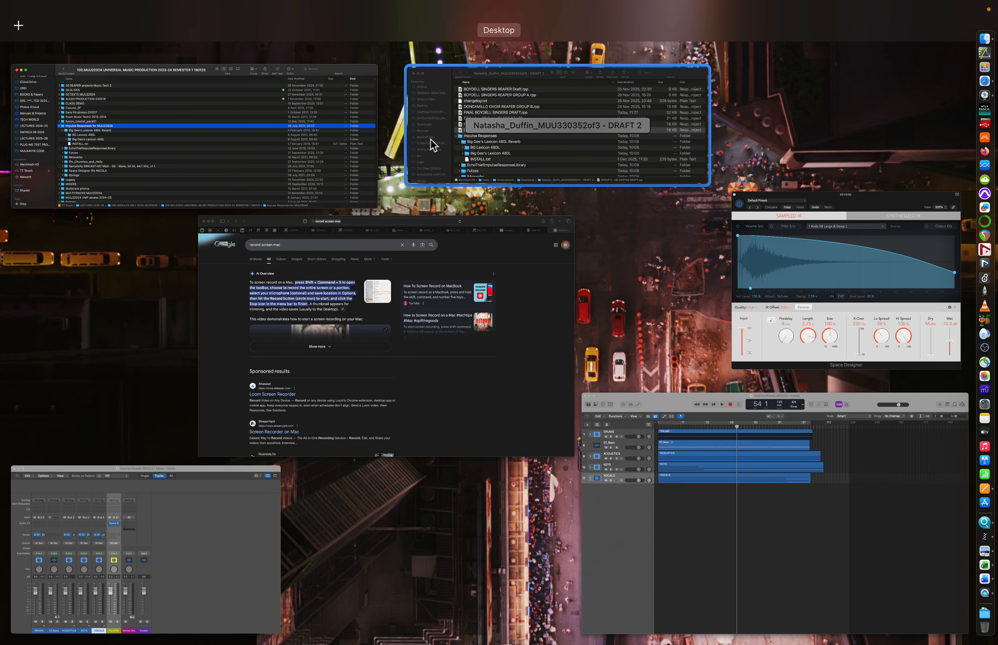
pyautogui.click(221, 147)
pyautogui.scroll(2, 241, 266)
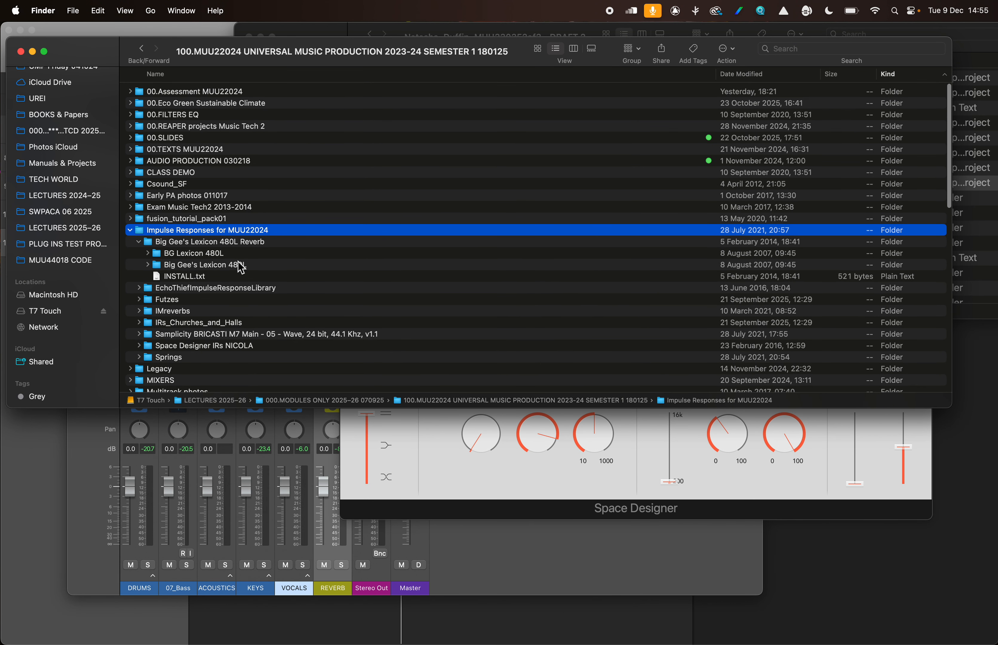
pyautogui.scroll(-5, 230, 212)
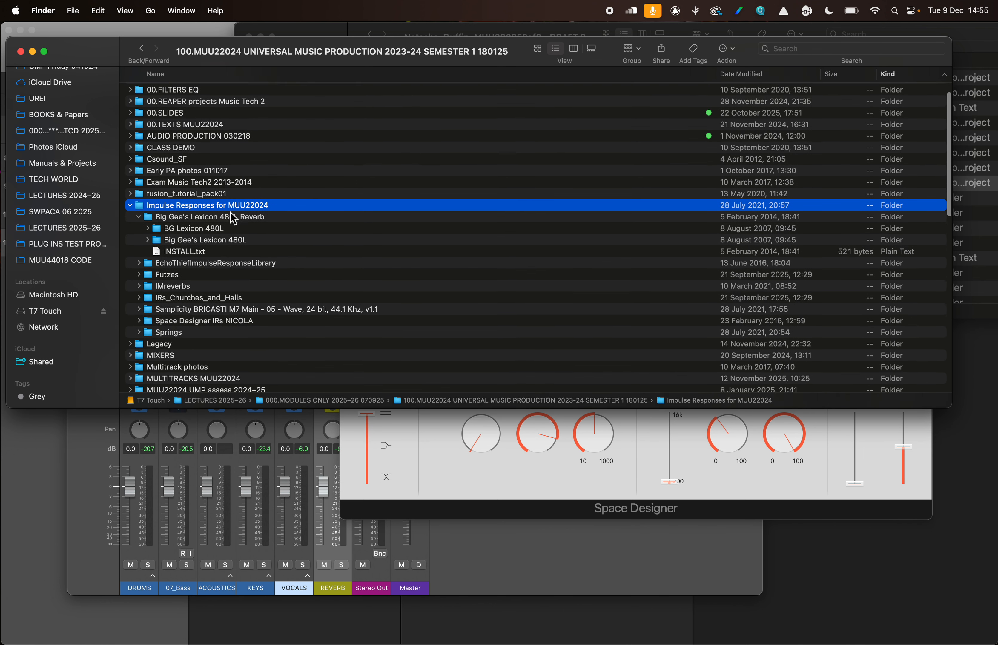
pyautogui.scroll(-3, 230, 213)
pyautogui.scroll(5, 230, 212)
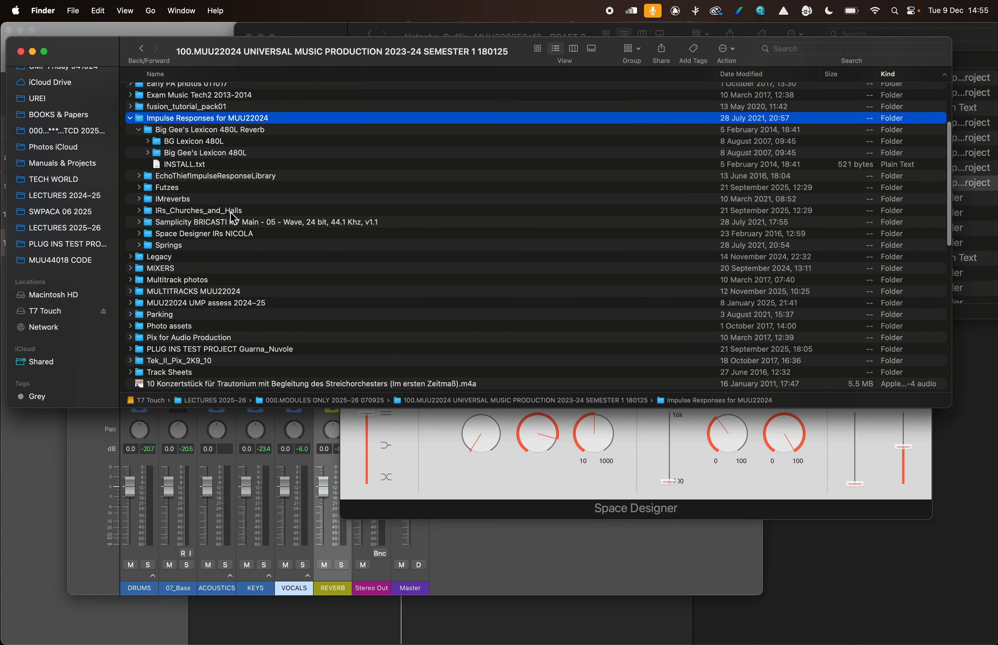
pyautogui.scroll(-5, 175, 171)
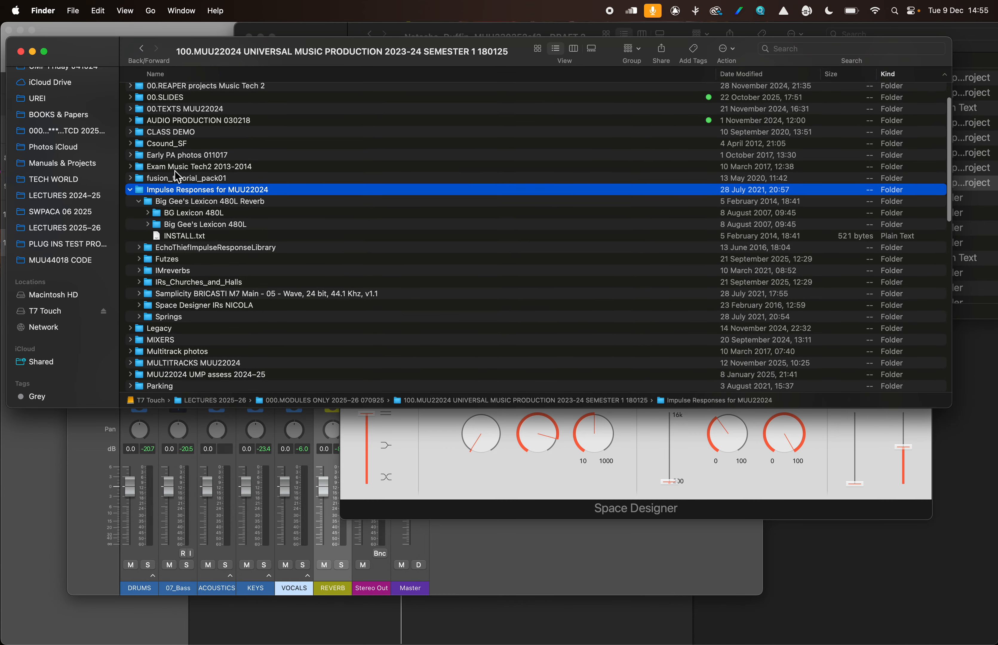
pyautogui.scroll(-10, 175, 173)
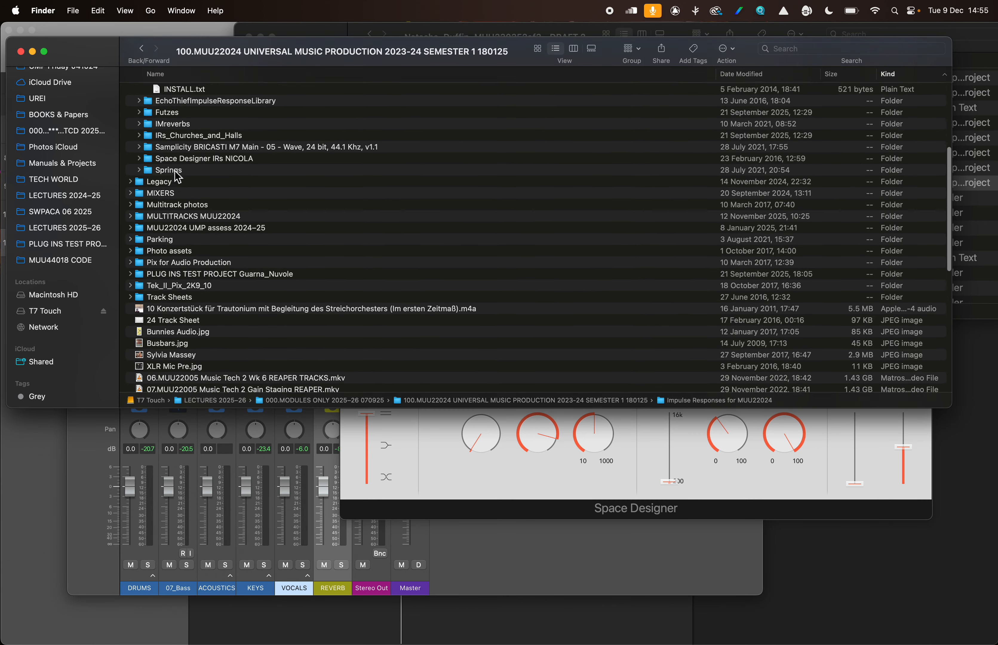
pyautogui.scroll(-20, 175, 170)
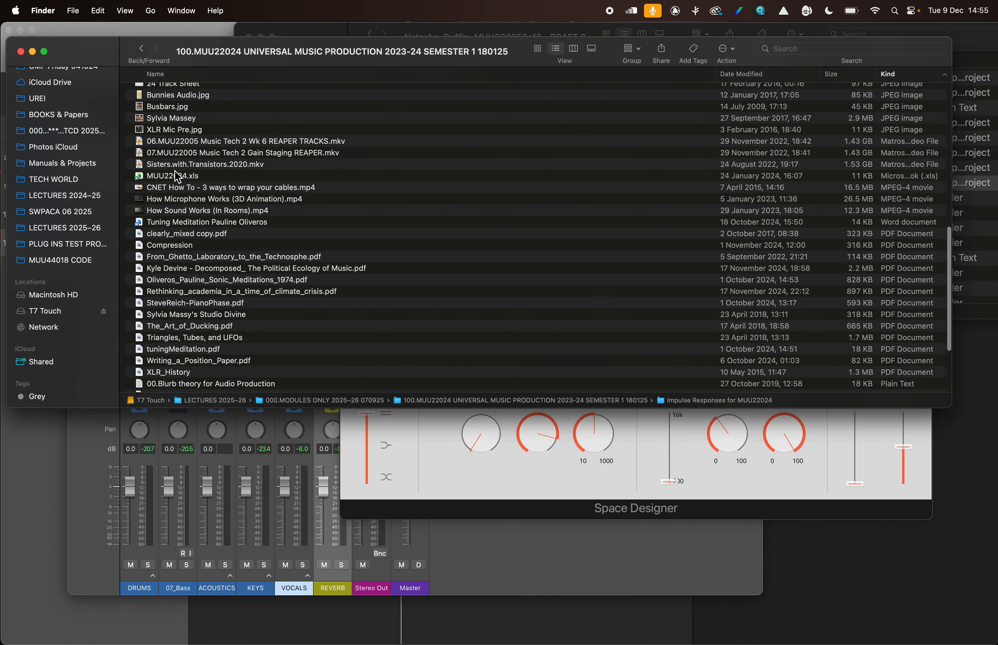
pyautogui.scroll(20, 176, 177)
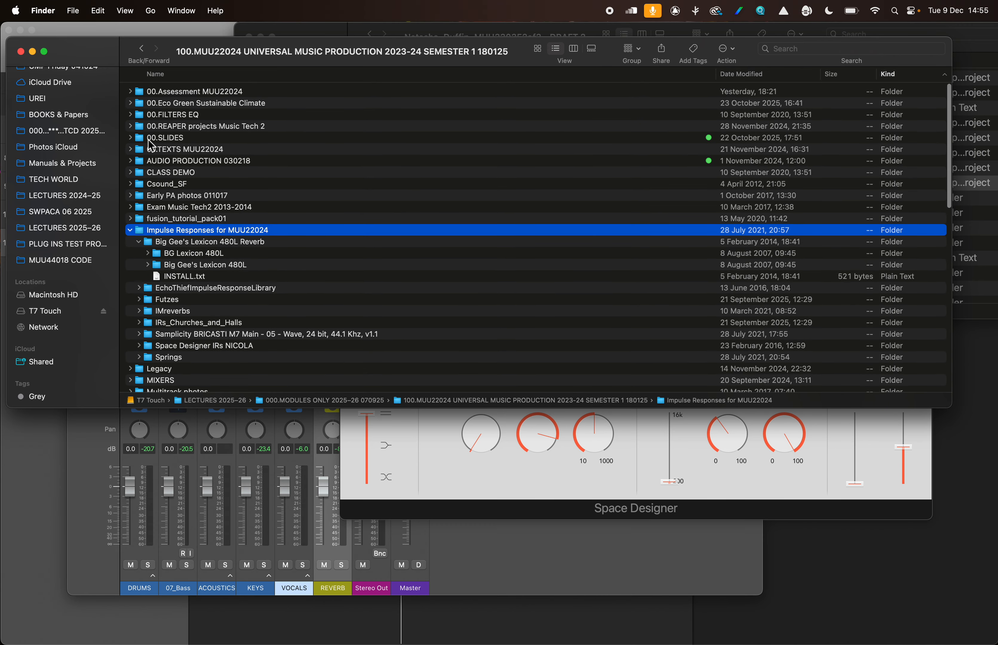
pyautogui.scroll(-2, 201, 176)
pyautogui.scroll(2, 201, 176)
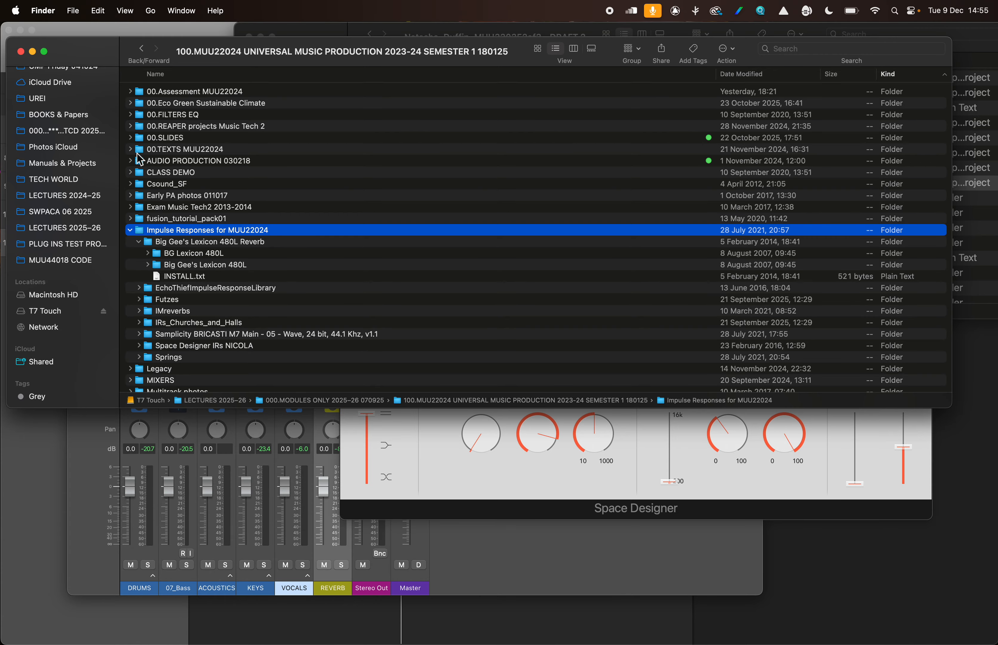
pyautogui.scroll(-5, 136, 188)
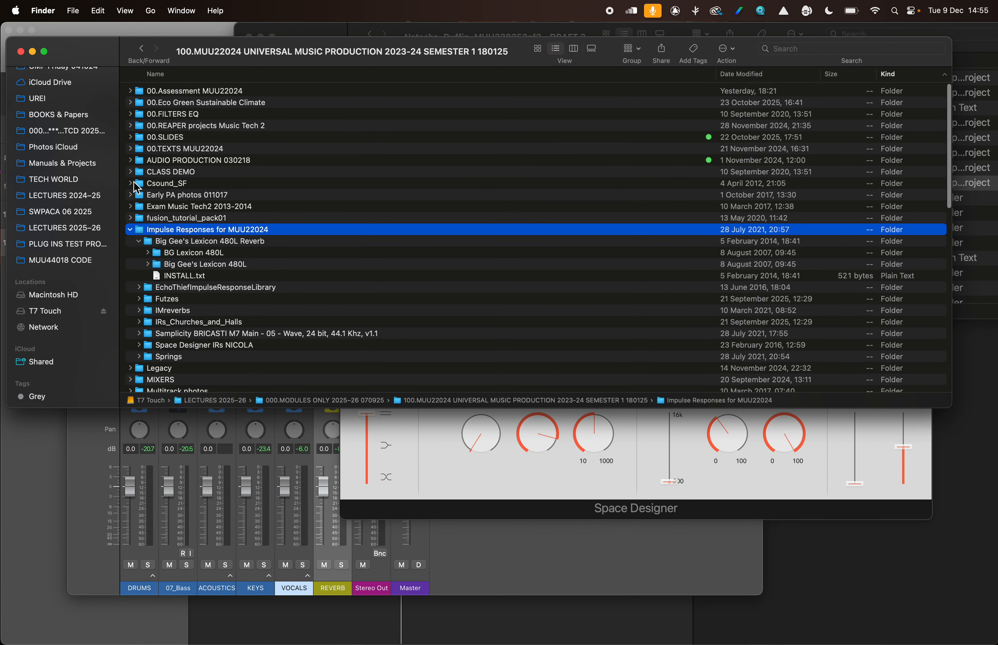
pyautogui.scroll(-8, 136, 189)
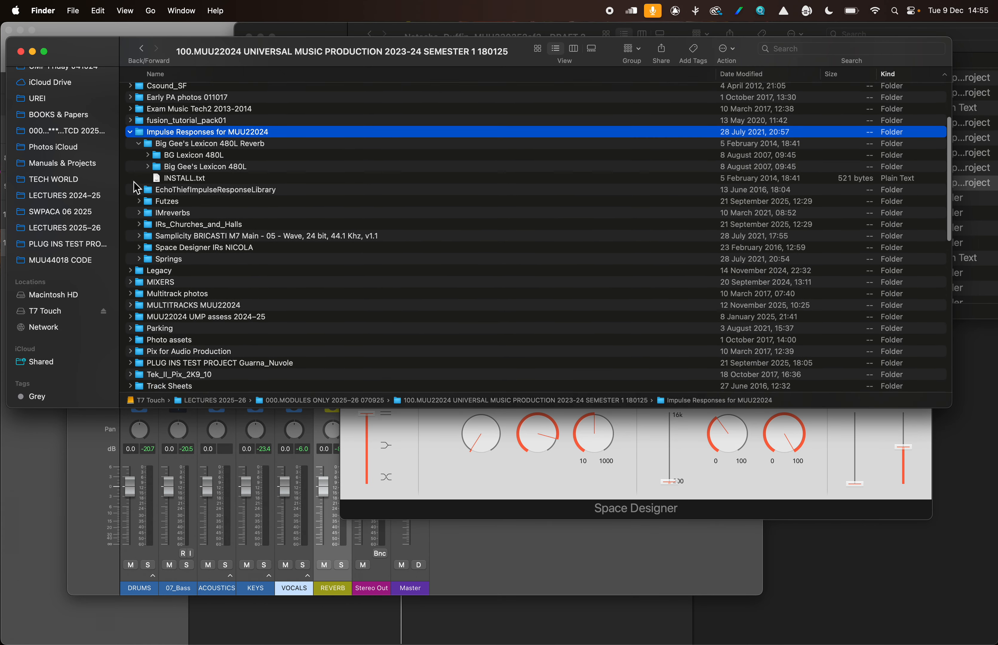
pyautogui.scroll(-6, 136, 189)
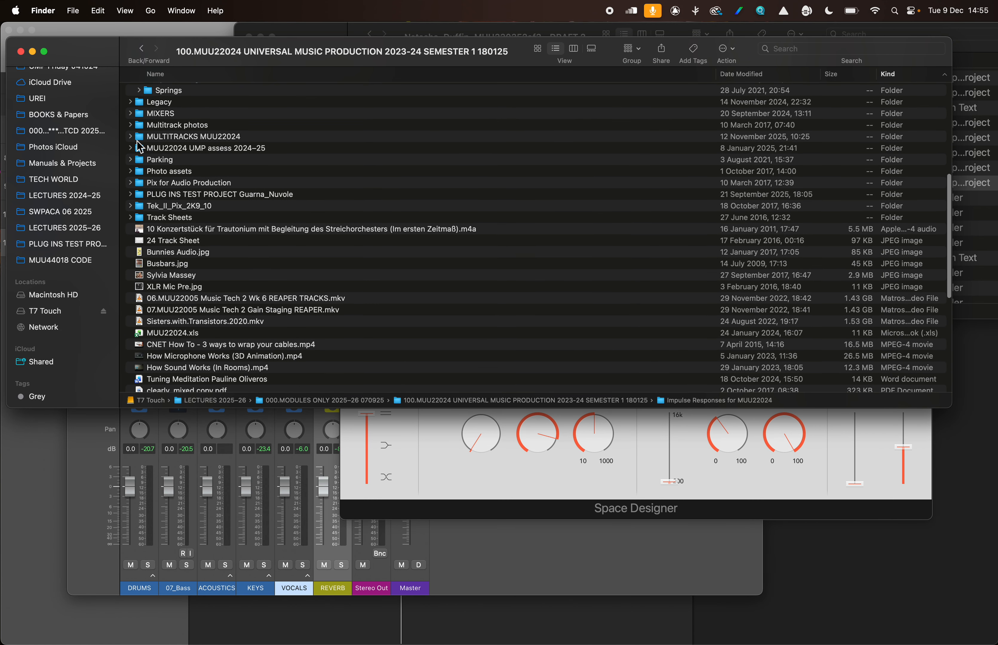
# Step: Expand MULTITRACKS MUU22024 and open the Guarna_Nuvole_Full folder
pyautogui.click(131, 137)
pyautogui.scroll(-3, 183, 228)
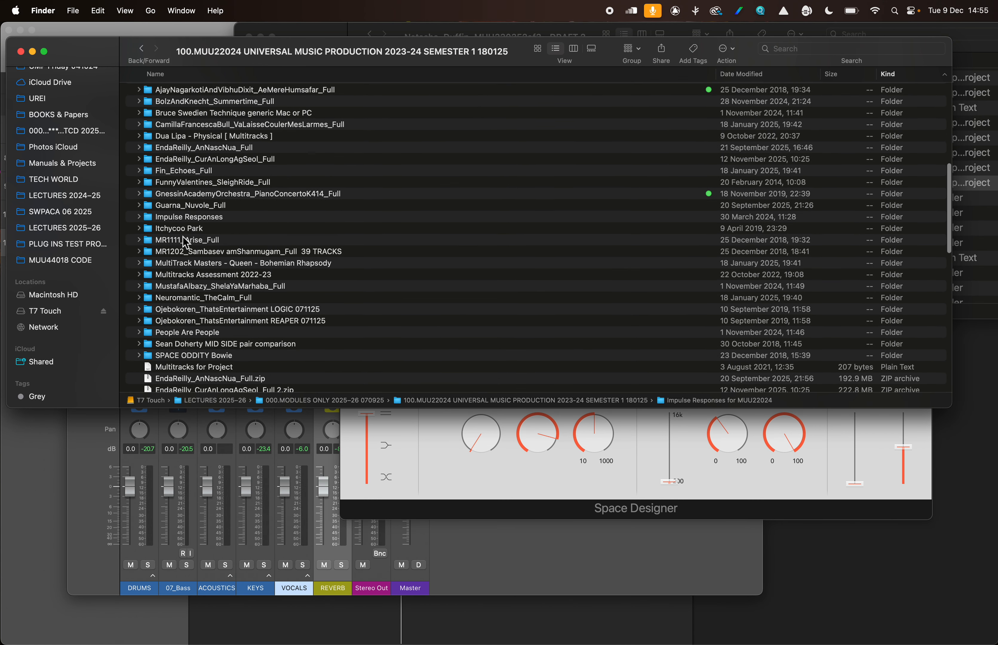
pyautogui.doubleClick(176, 202)
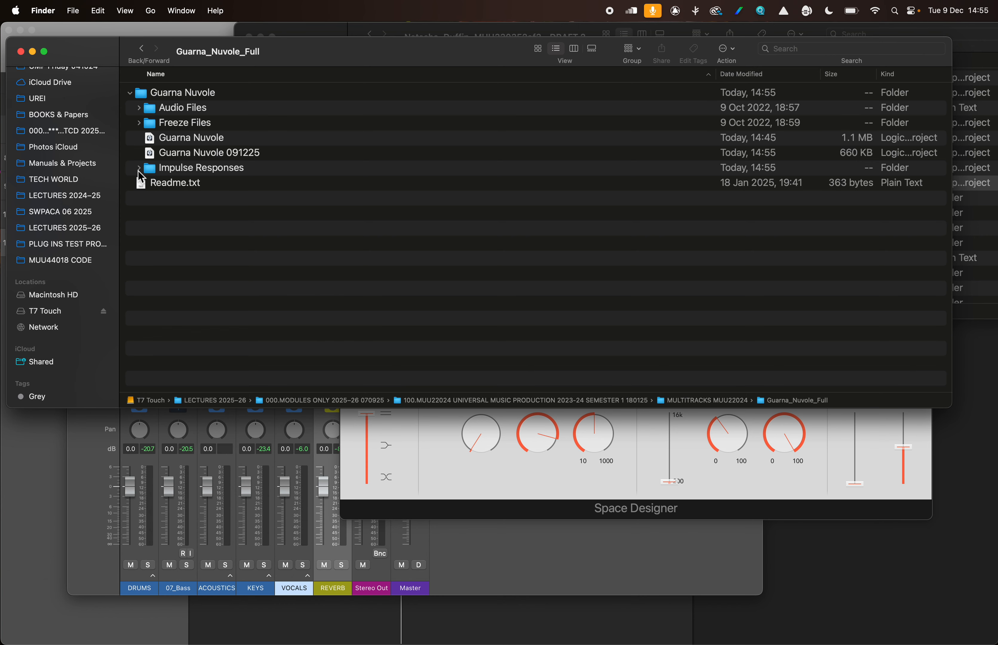
# Step: Examine the saved project's files and the contents of its Impulse Responses folder, and return to Logic Pro
pyautogui.click(193, 155)
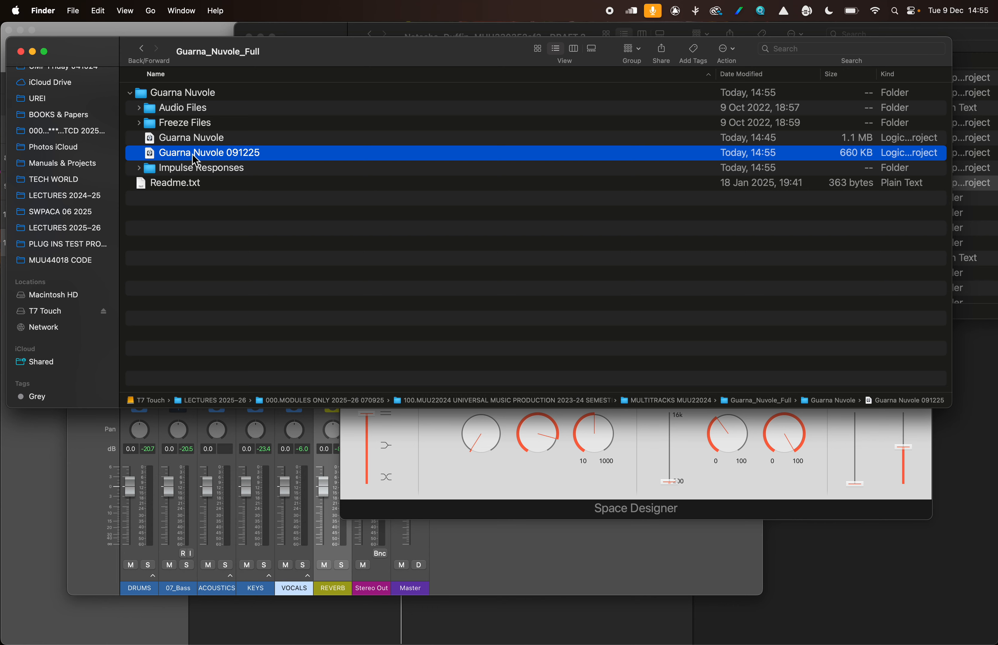
pyautogui.click(154, 112)
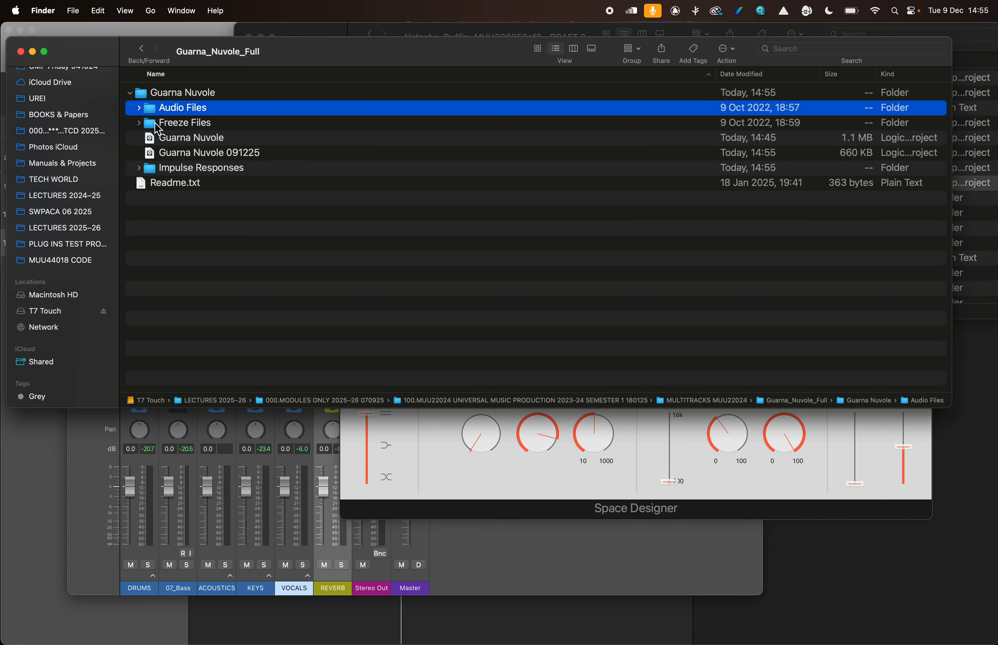
pyautogui.click(154, 123)
pyautogui.click(140, 169)
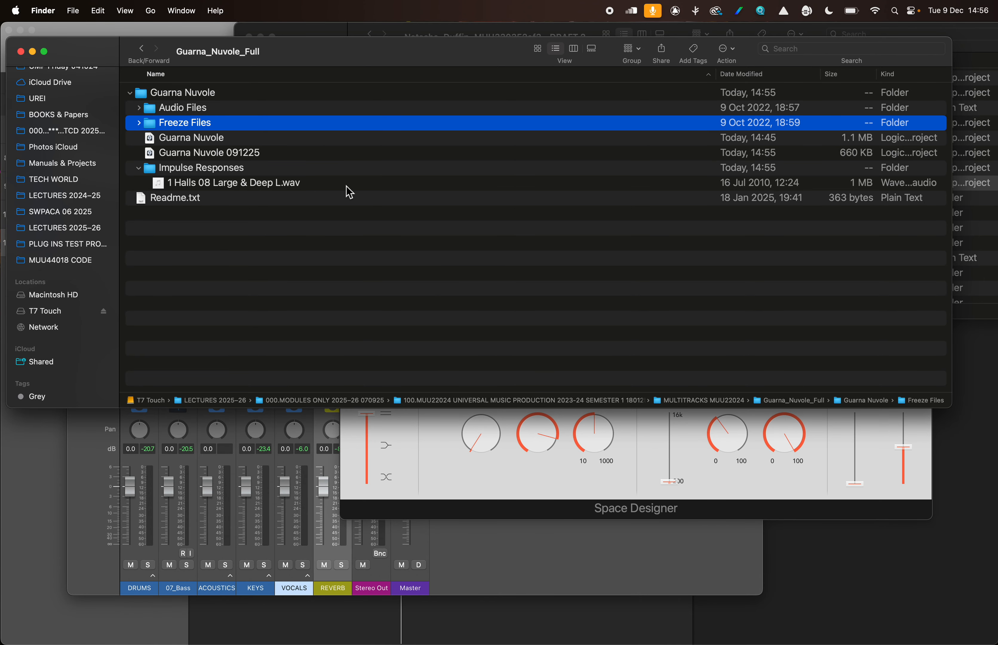
pyautogui.click(492, 573)
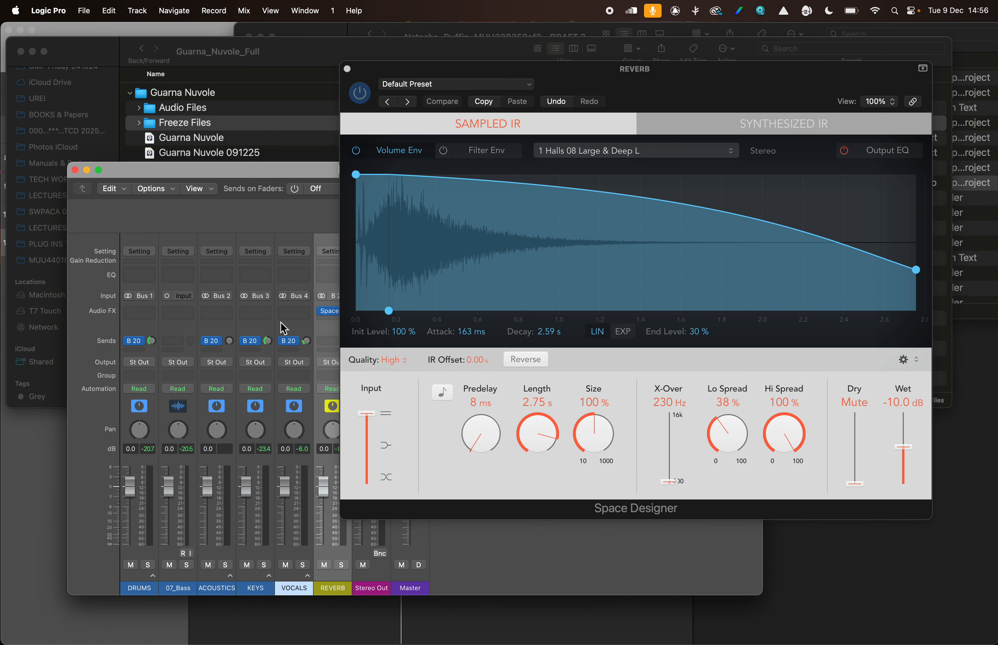